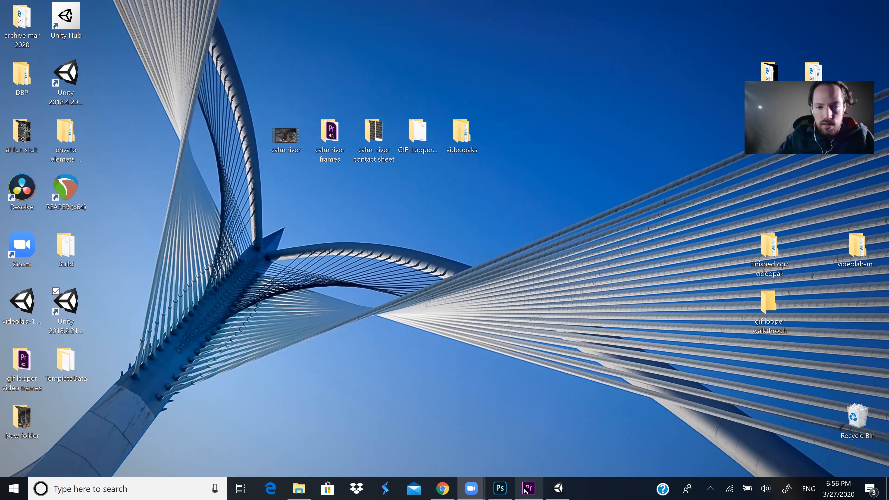
Switch to Premiere Pro and import the calm river video from the Desktop into the calm river loop project.
mouse_move(526, 490)
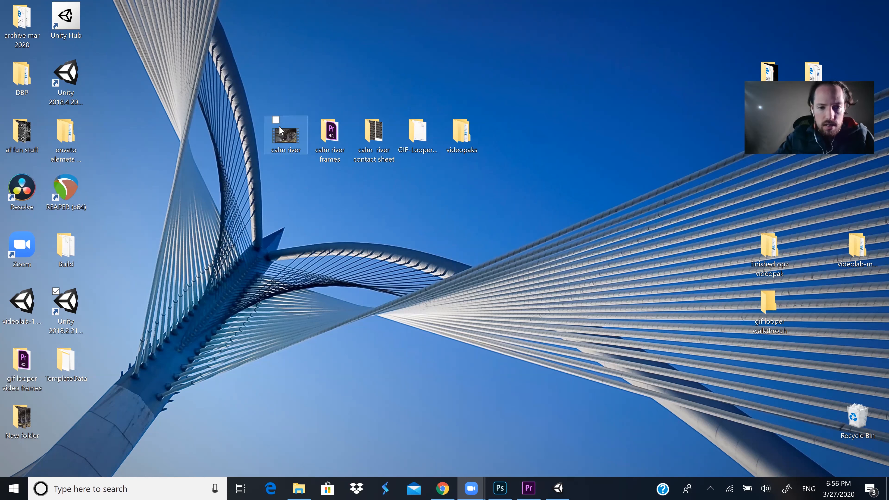
click(528, 491)
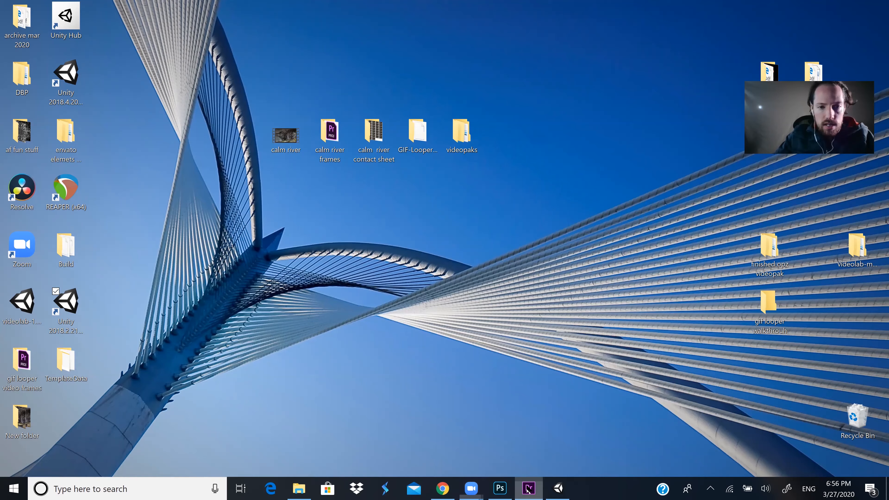
double_click(153, 185)
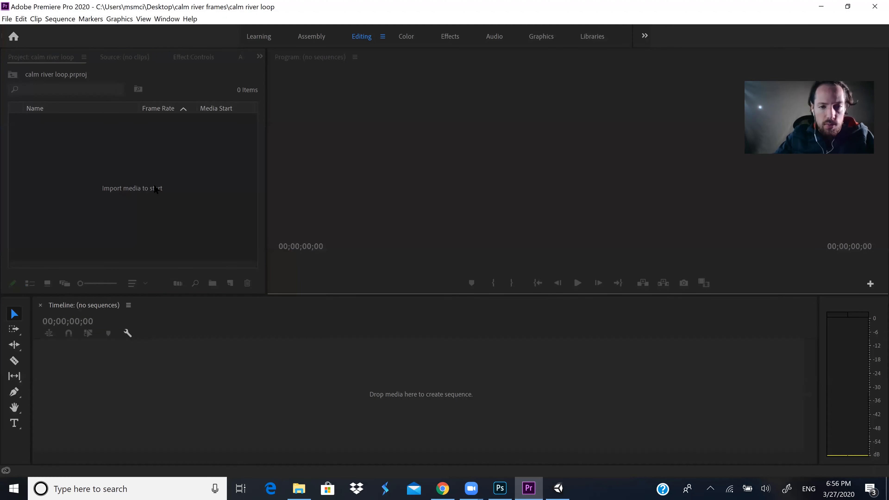
scroll(479, 166, down, 3)
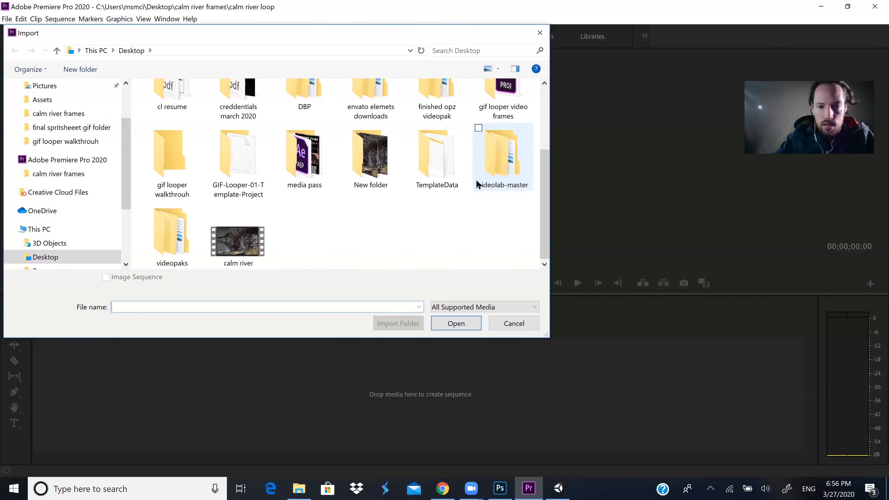
click(238, 242)
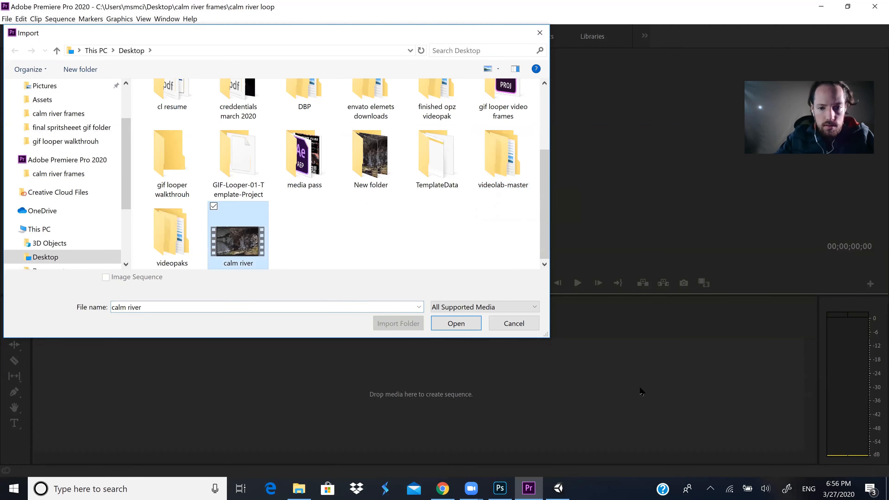
click(468, 321)
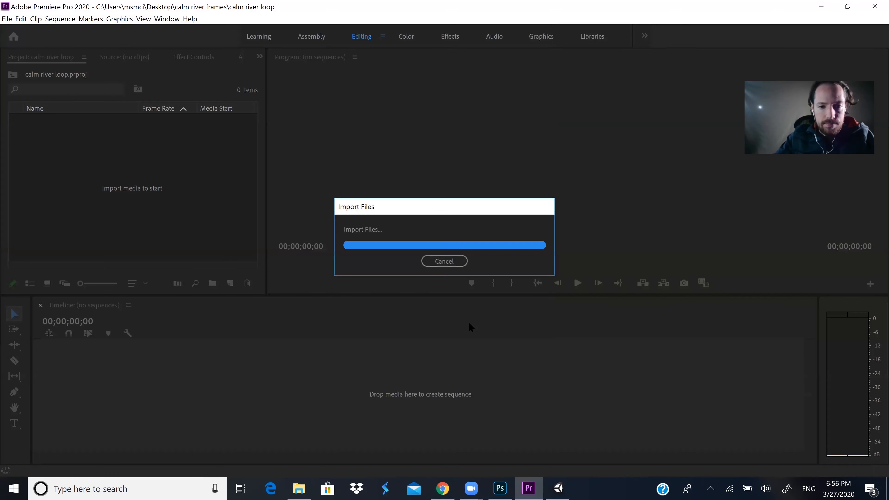
Create a sequence from the calm river.MP4 clip and delete the clip's audio from the timeline.
drag(86, 125, 189, 377)
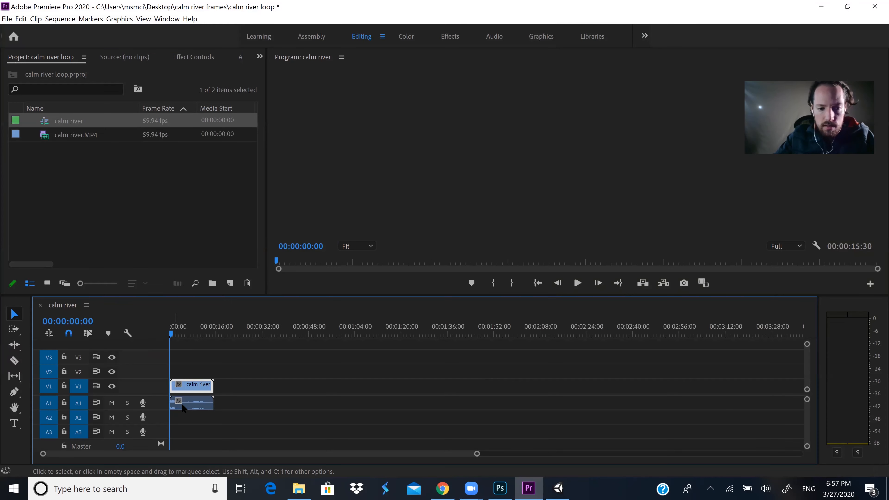
key(Delete)
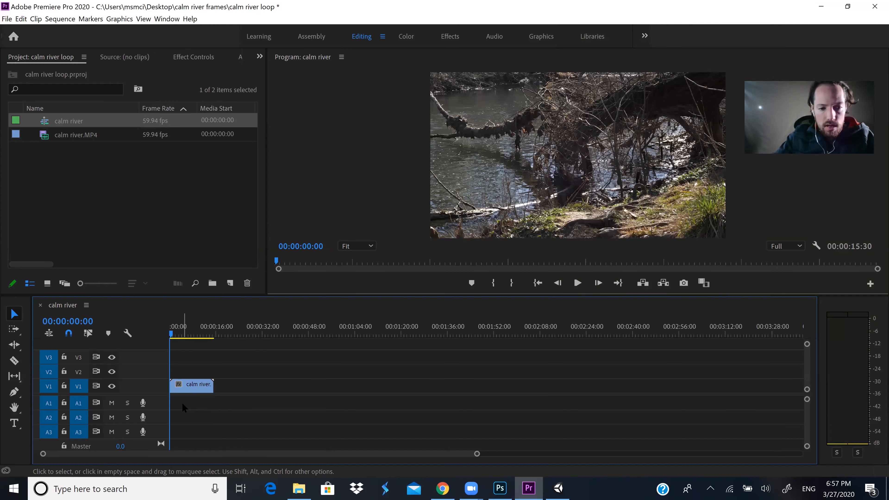
Trim the end of the calm river.MP4 clip so the sequence lasts 00:00:02:00, and save the project.
drag(476, 455, 311, 452)
drag(496, 383, 231, 371)
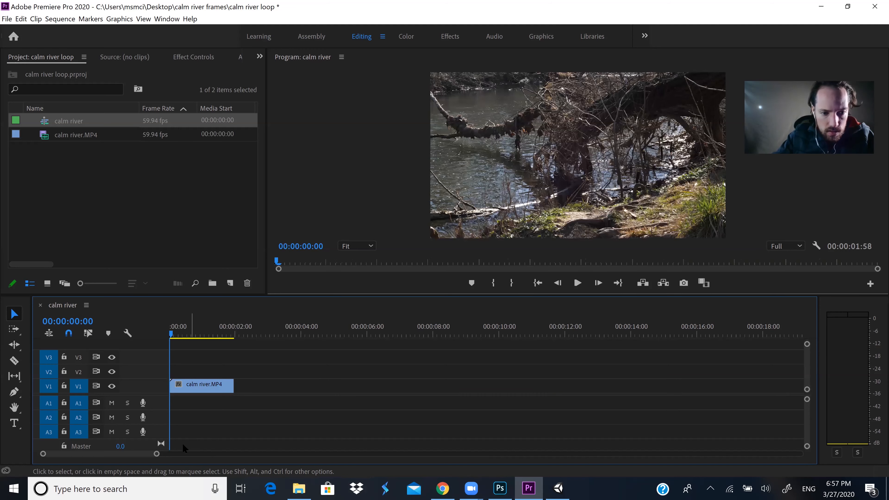
drag(154, 454, 117, 455)
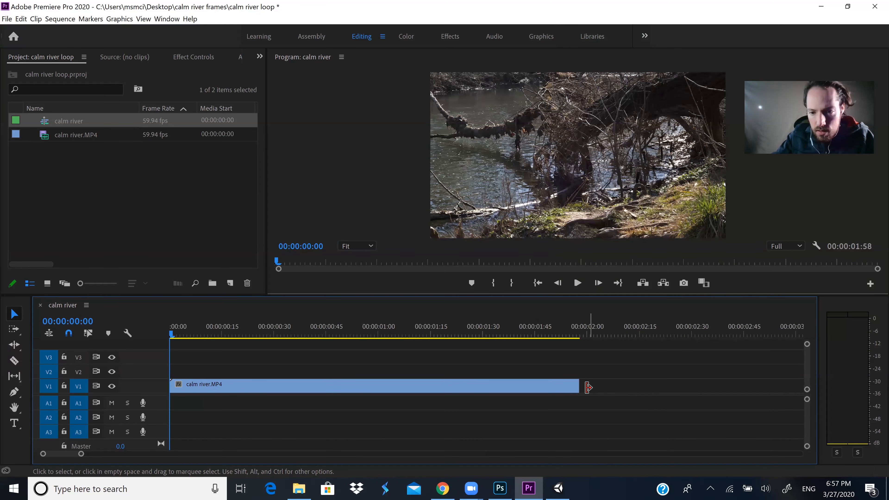
drag(578, 386, 581, 385)
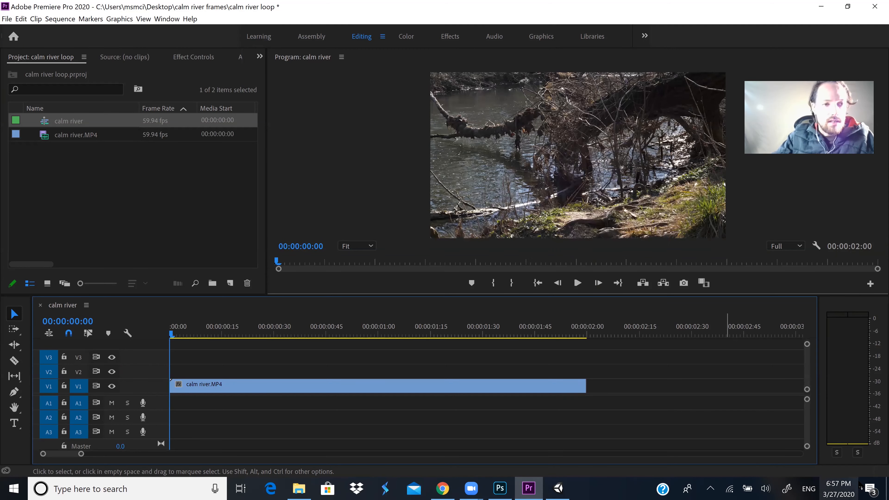
click(9, 20)
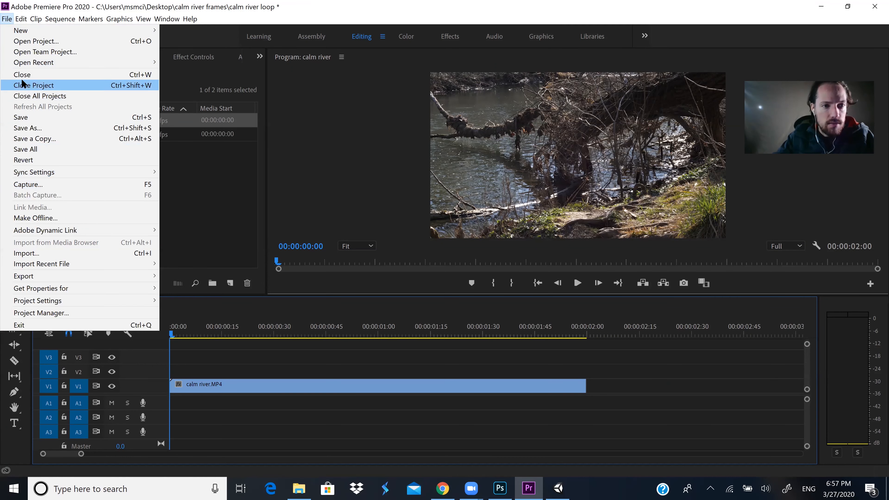
click(44, 118)
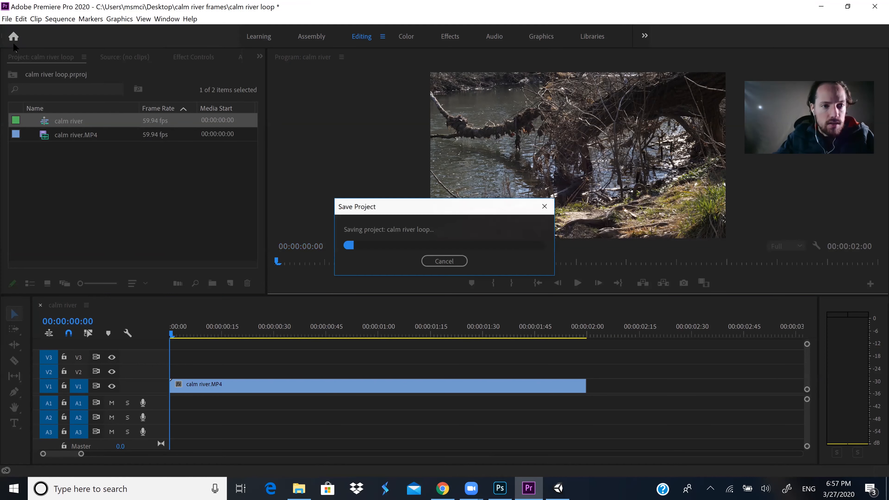
Set up a media export of the sequence in PNG format, output as calm river in the calm river frames folder.
click(7, 20)
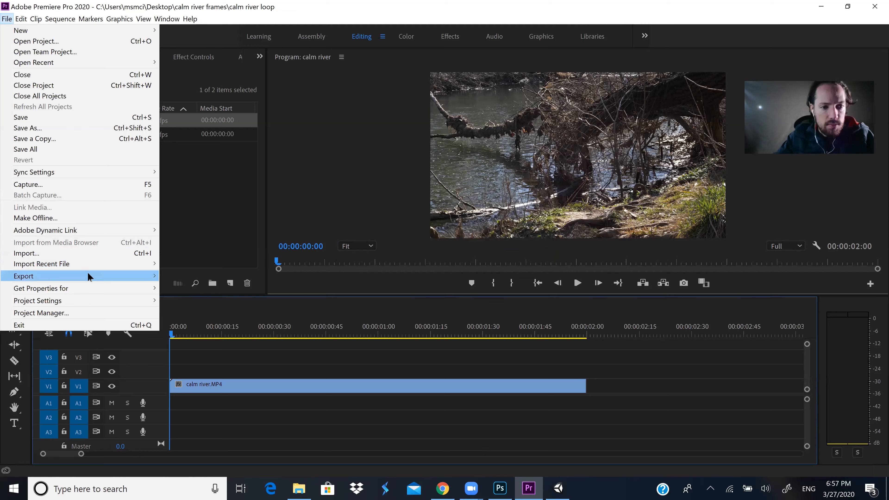
mouse_move(88, 276)
click(186, 278)
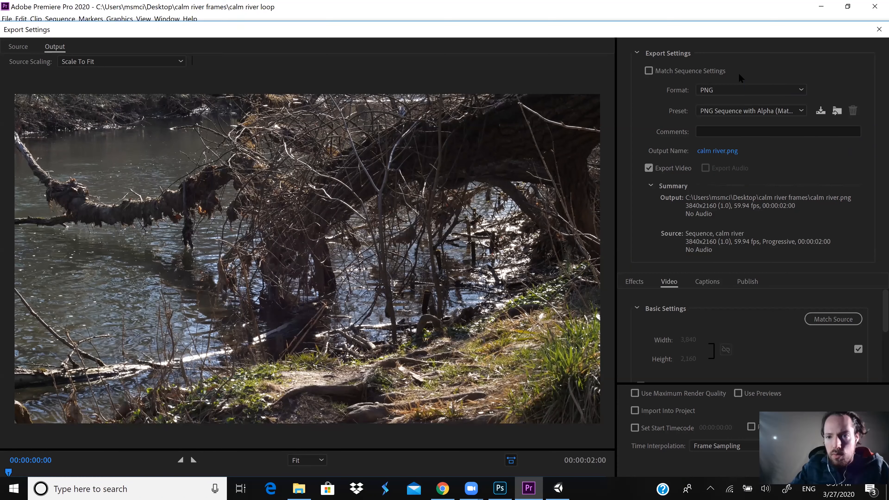
click(708, 92)
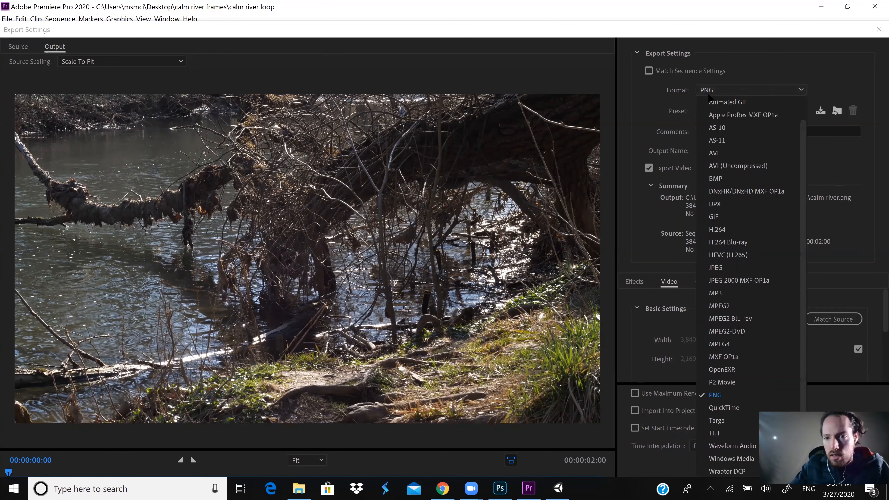
click(756, 230)
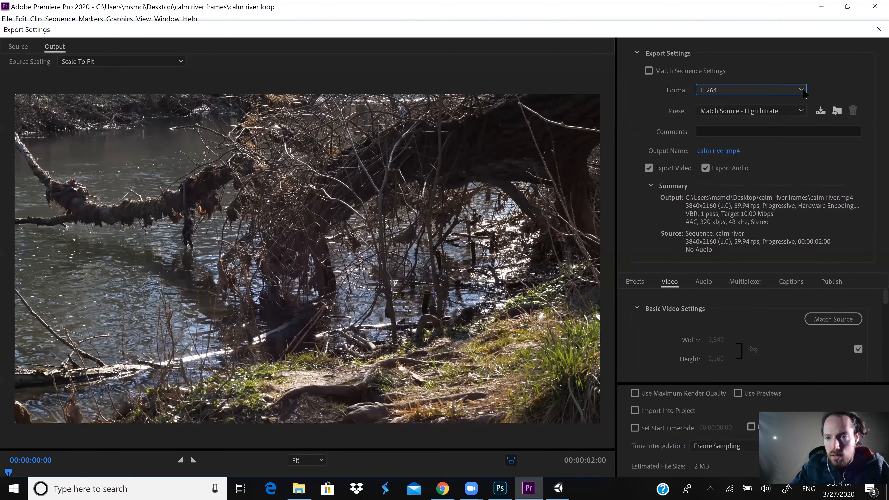
click(802, 90)
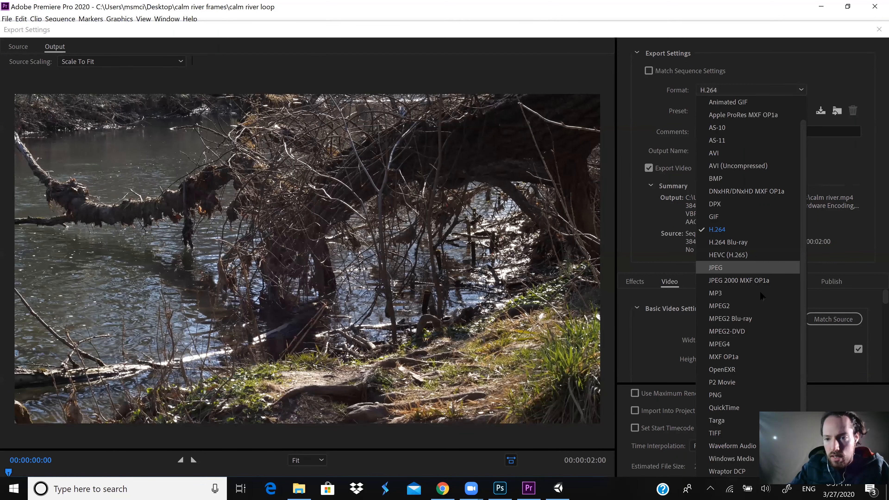
click(748, 396)
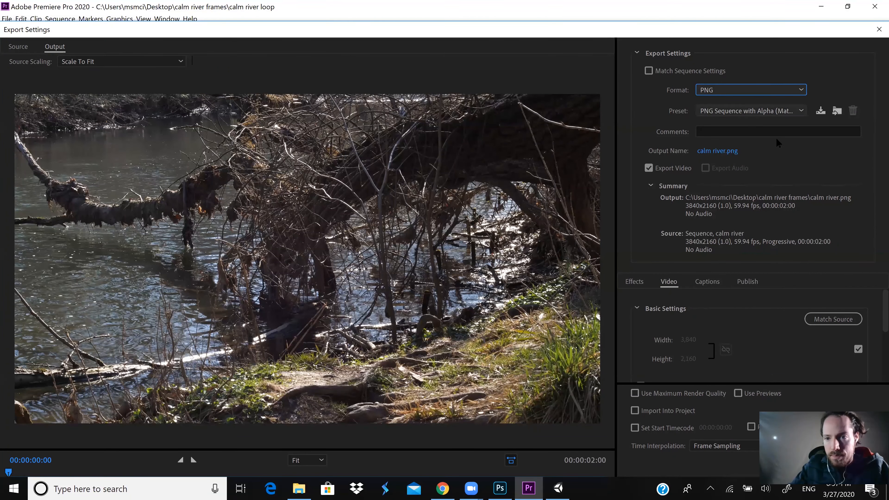
click(713, 153)
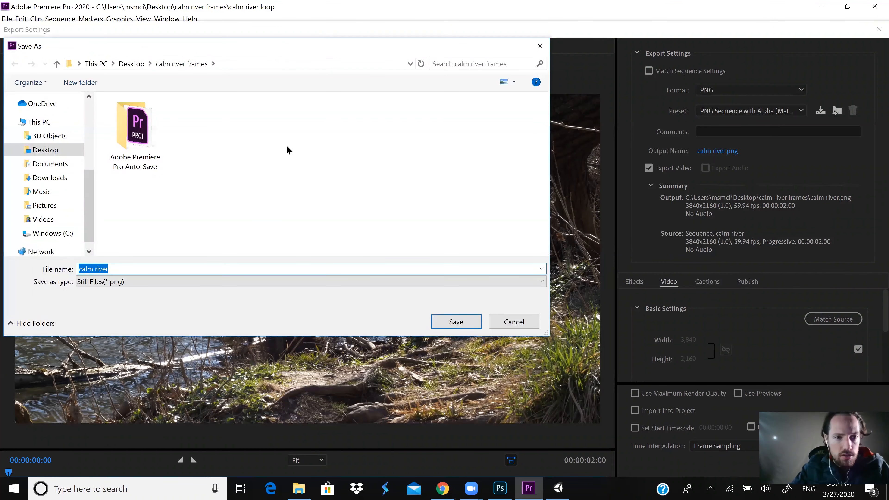
click(469, 319)
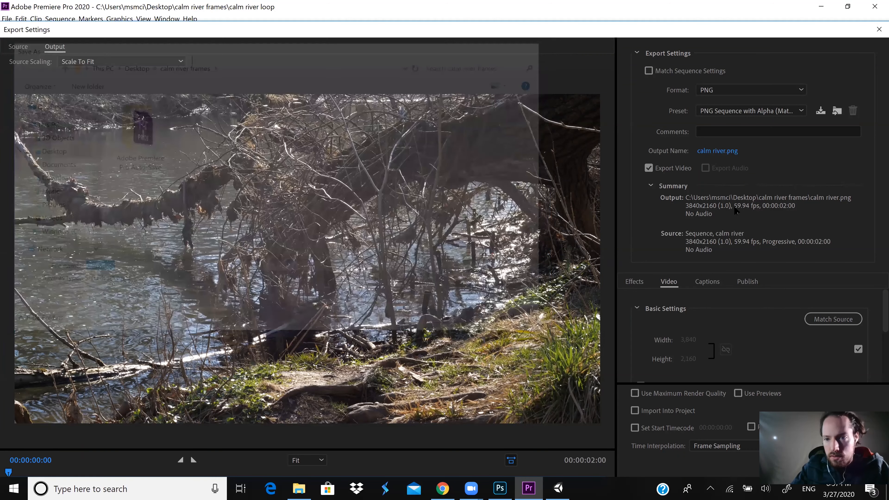
Unlink the export frame size from the source and set its width to 1521 and height to 702.
scroll(735, 308, down, 2)
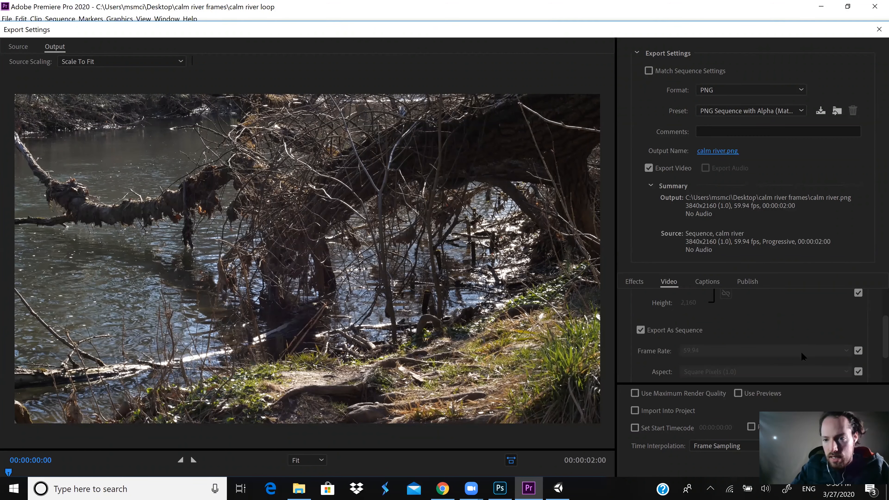
scroll(818, 331, up, 2)
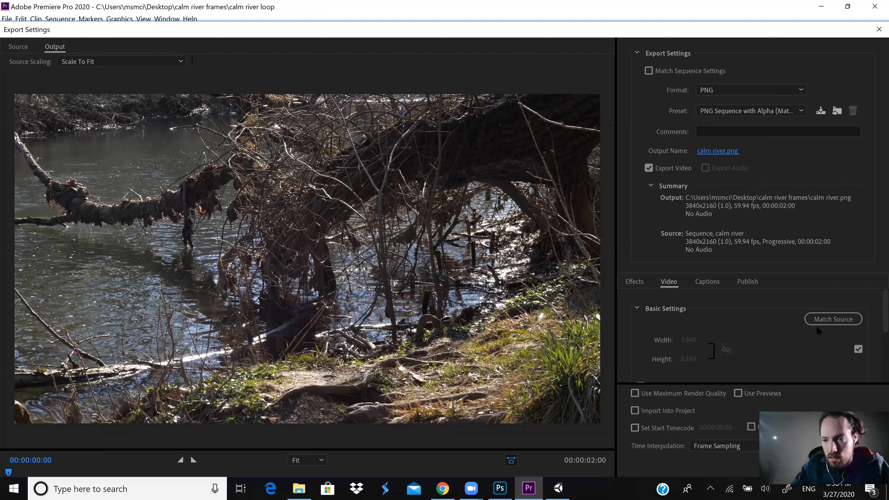
click(858, 349)
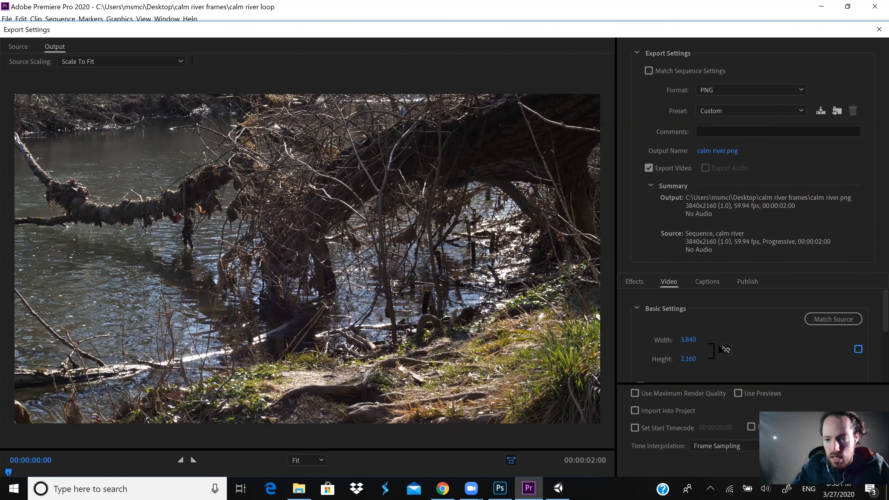
click(725, 349)
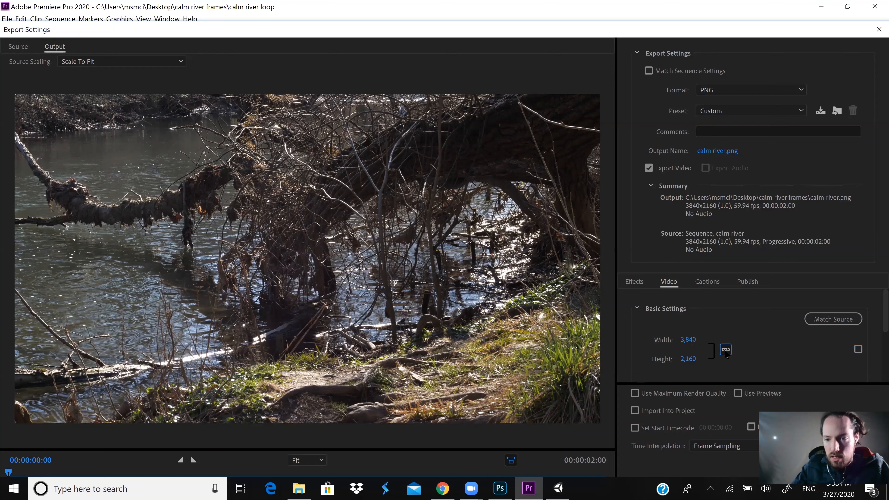
click(688, 342)
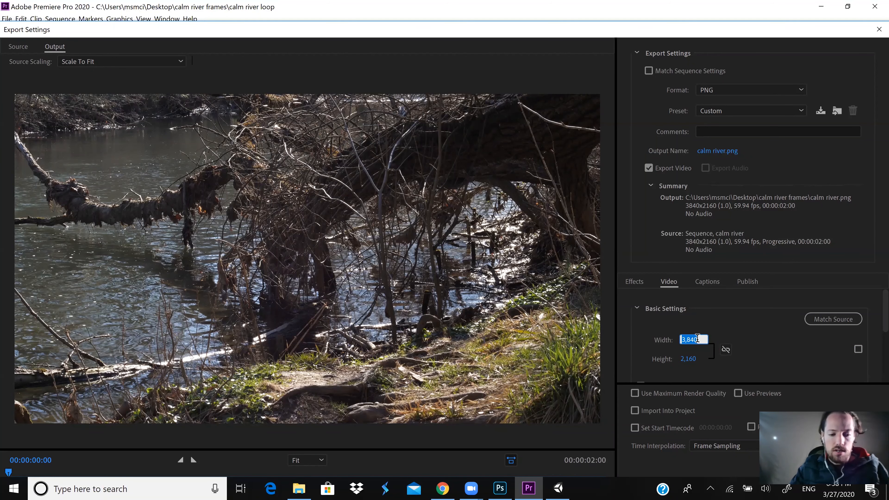
text(152)
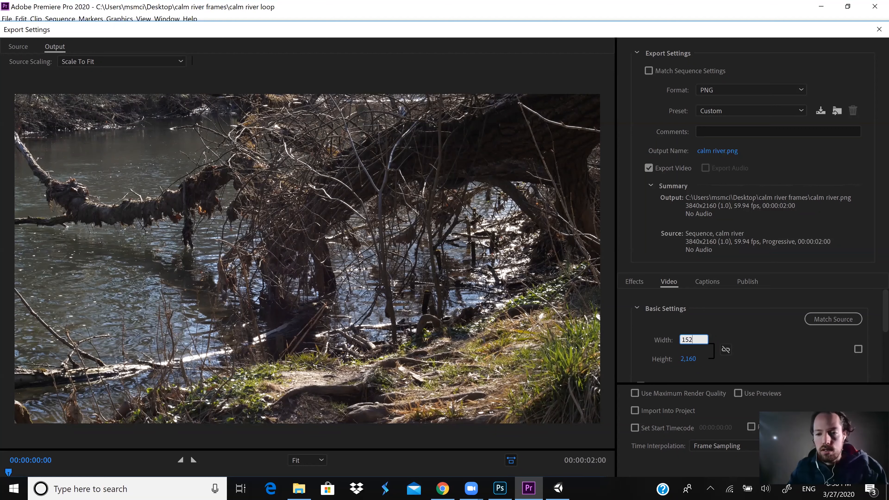
text(1)
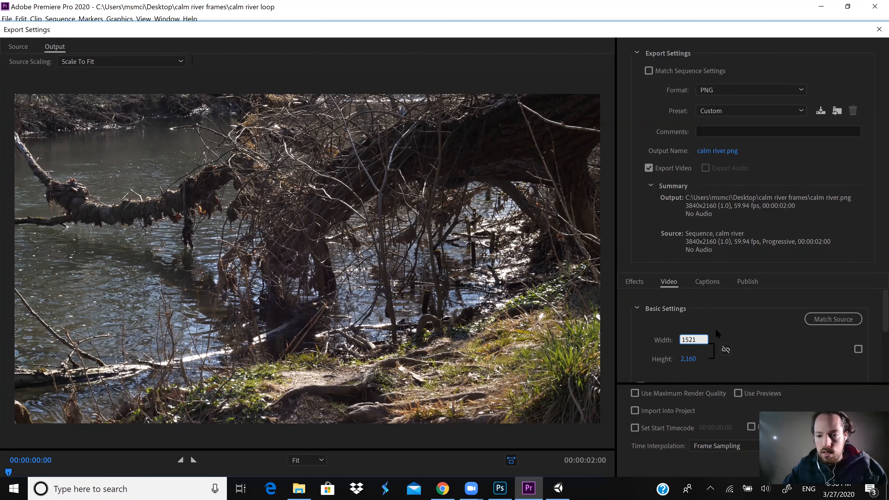
click(690, 359)
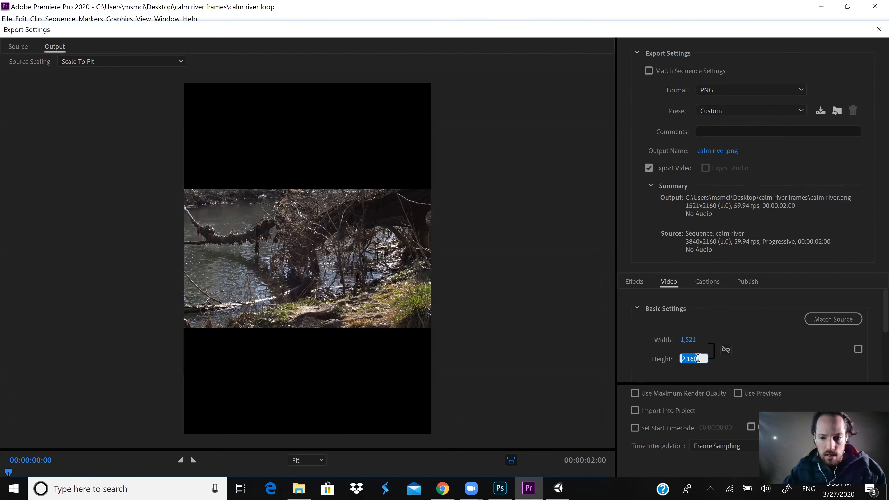
text(702)
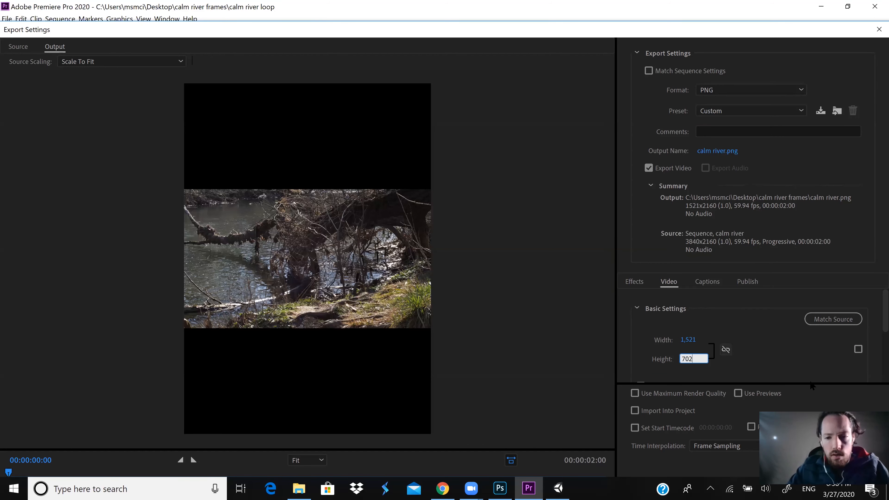
click(789, 355)
Review the remaining video export options and close the export settings without exporting.
scroll(873, 314, down, 2)
scroll(874, 334, down, 1)
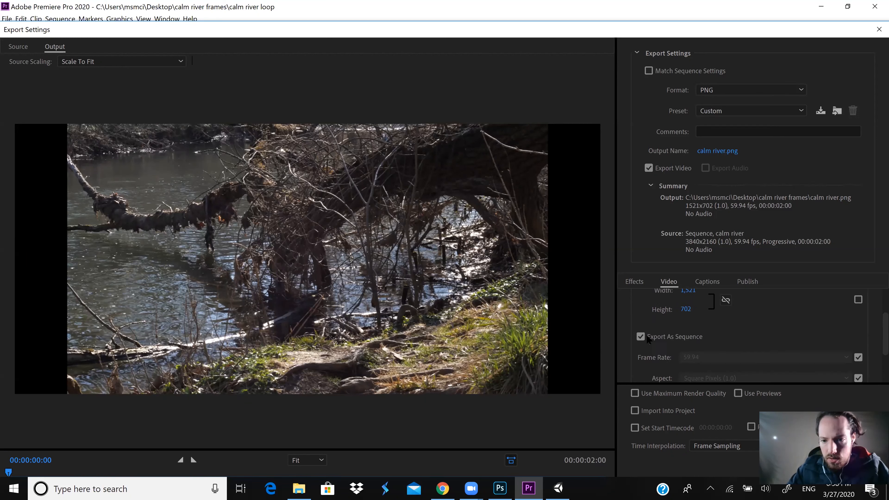
scroll(874, 326, down, 3)
scroll(873, 350, down, 1)
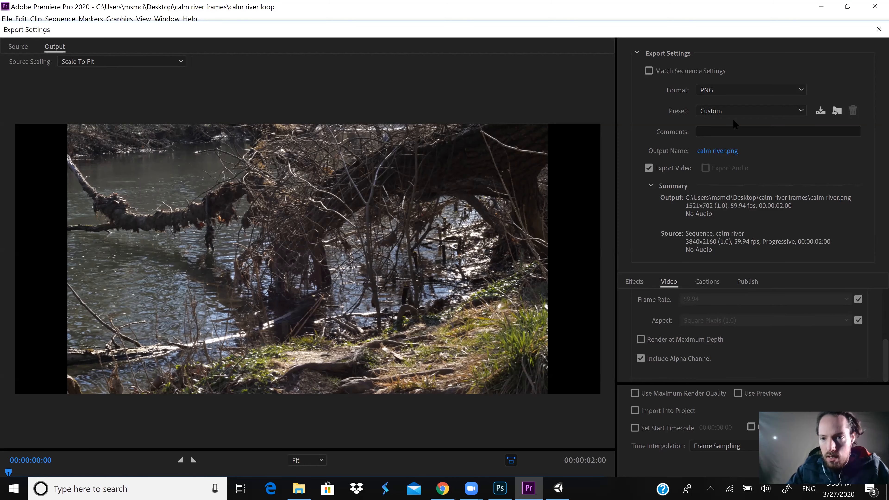
drag(704, 29, 682, 8)
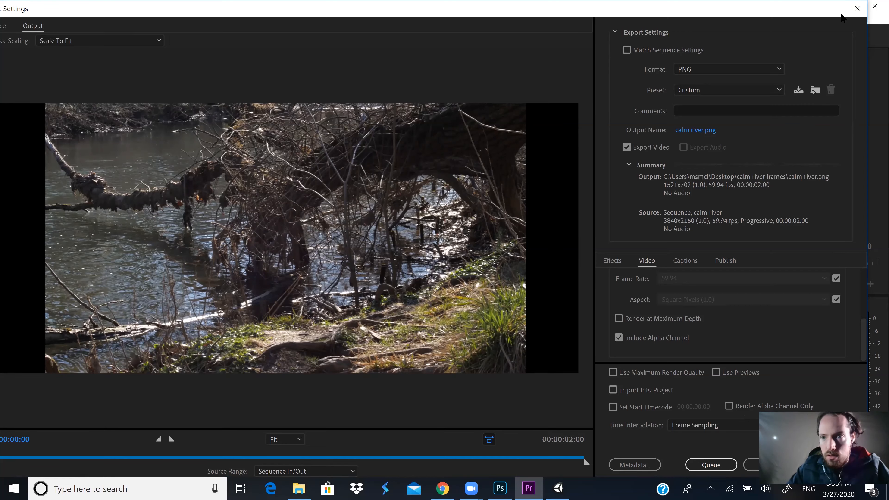
click(855, 9)
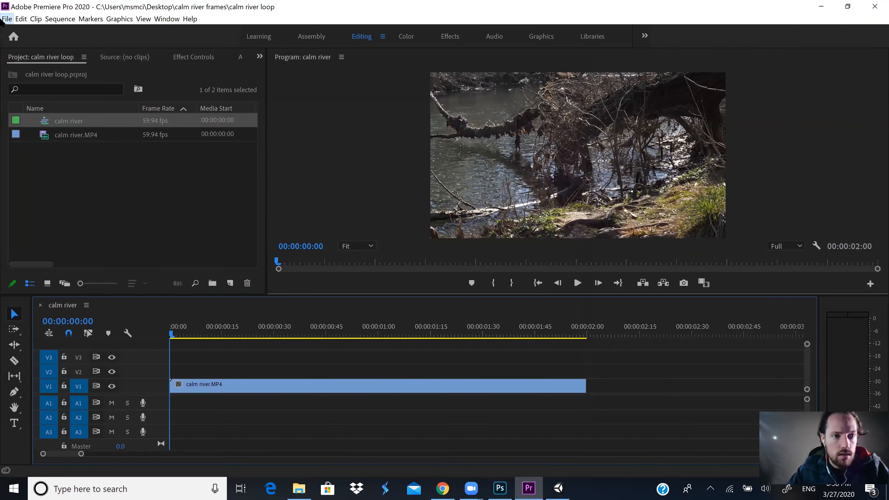
Set the calm river sequence's timebase to 15.00 frames/second and accept deleting its preview files.
click(7, 19)
mouse_move(80, 19)
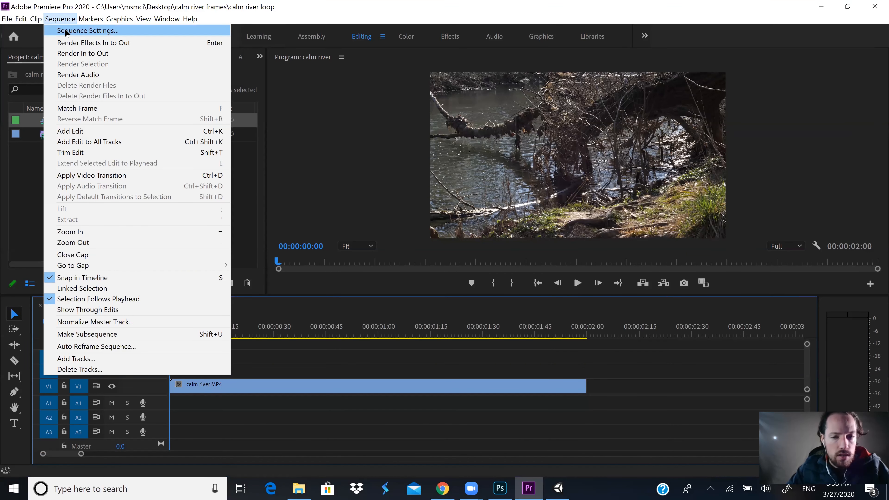
click(66, 31)
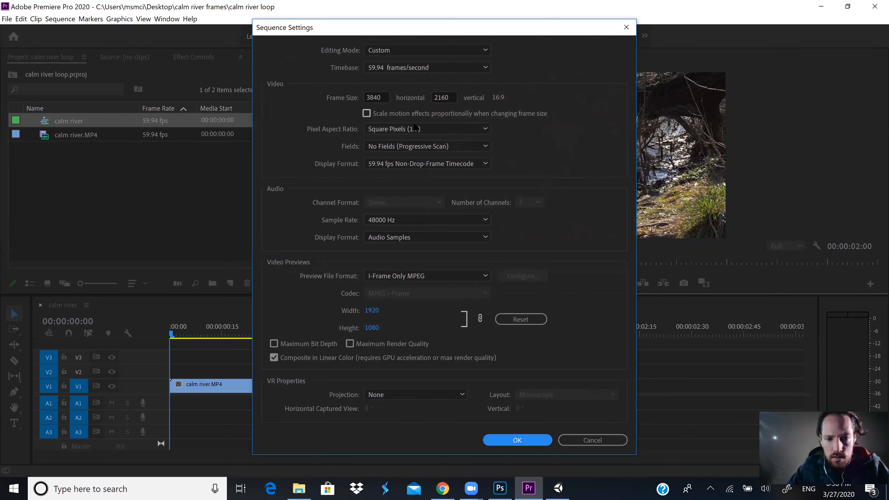
click(416, 71)
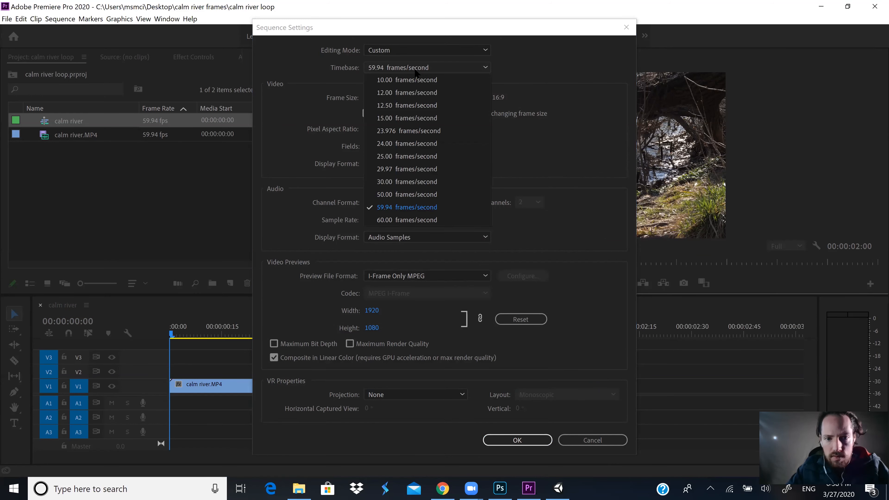
click(406, 207)
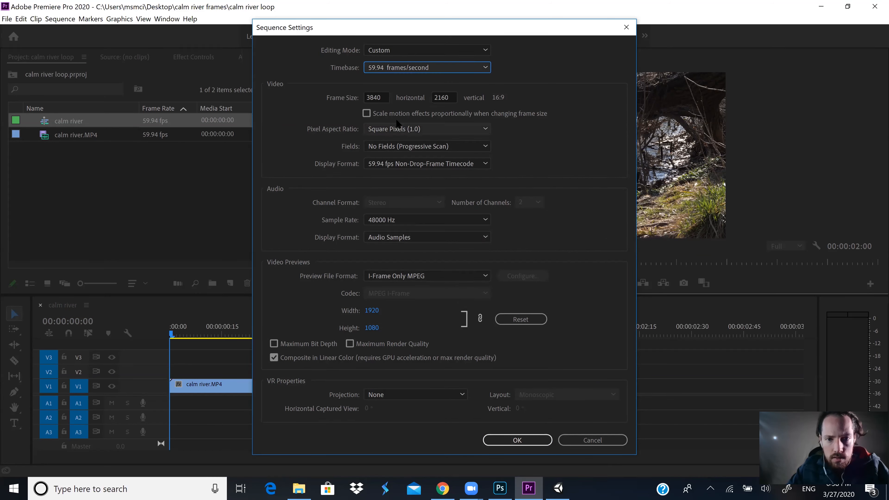
click(392, 69)
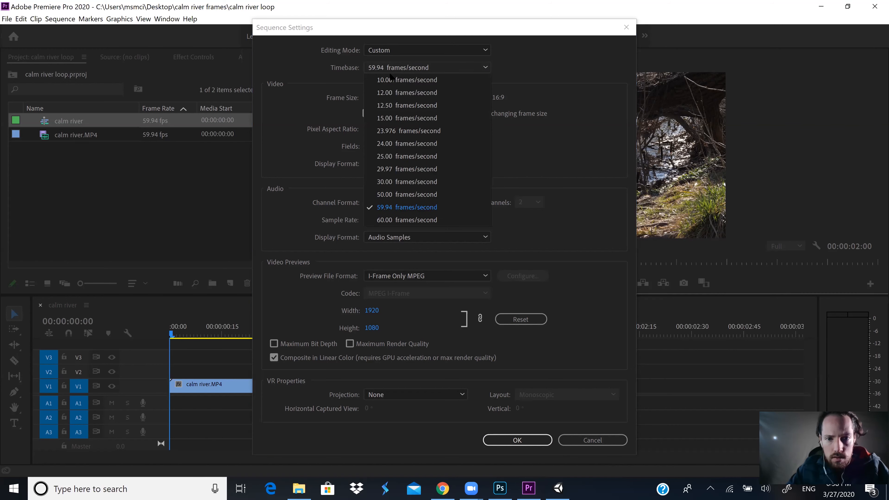
click(403, 118)
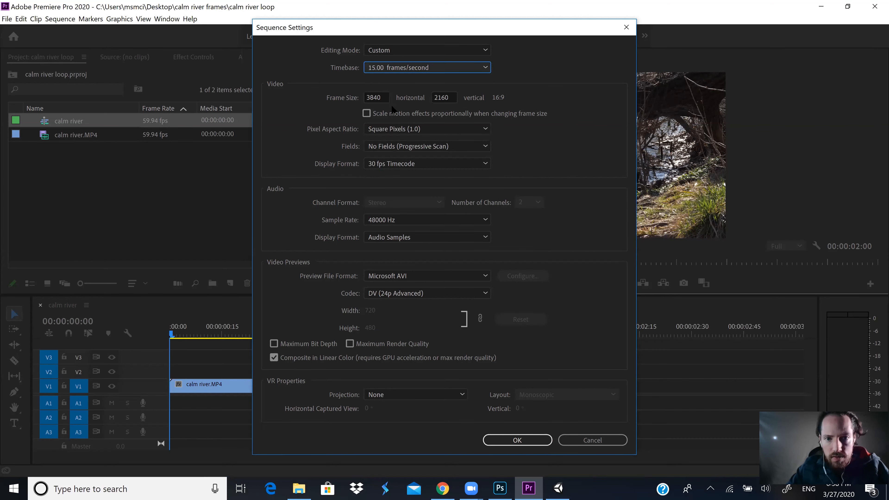
click(517, 440)
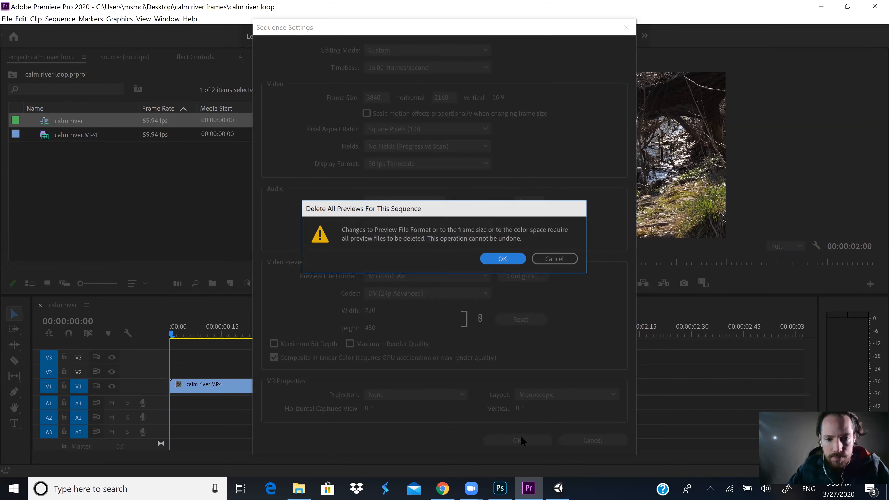
click(504, 260)
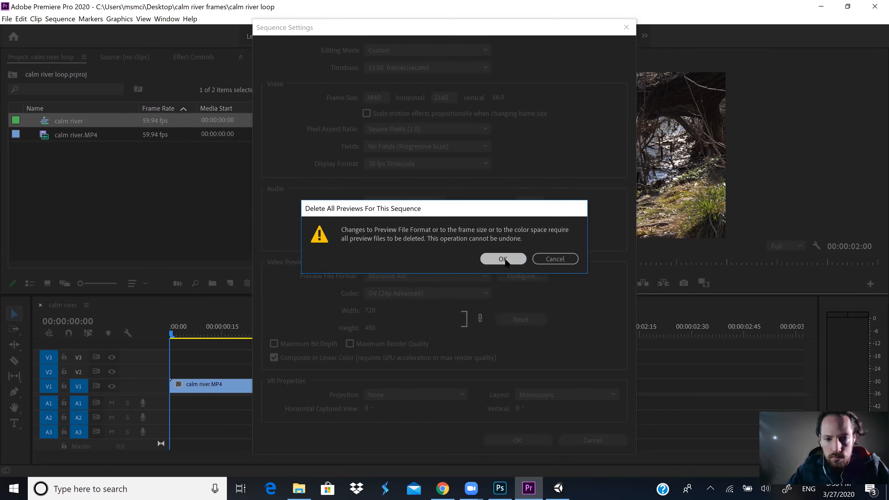
Export the sequence as a PNG sequence with alpha, output as calm river.png in the calm river frames folder.
click(7, 19)
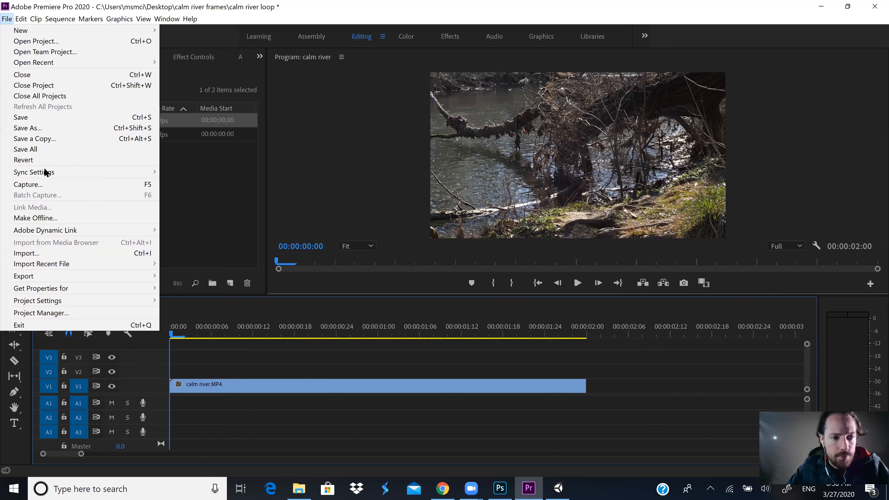
mouse_move(121, 276)
click(184, 278)
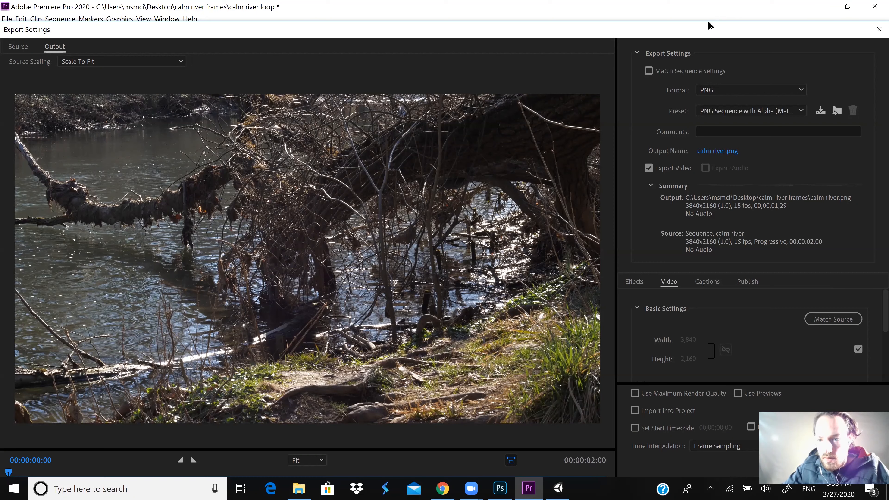
drag(710, 30, 629, 9)
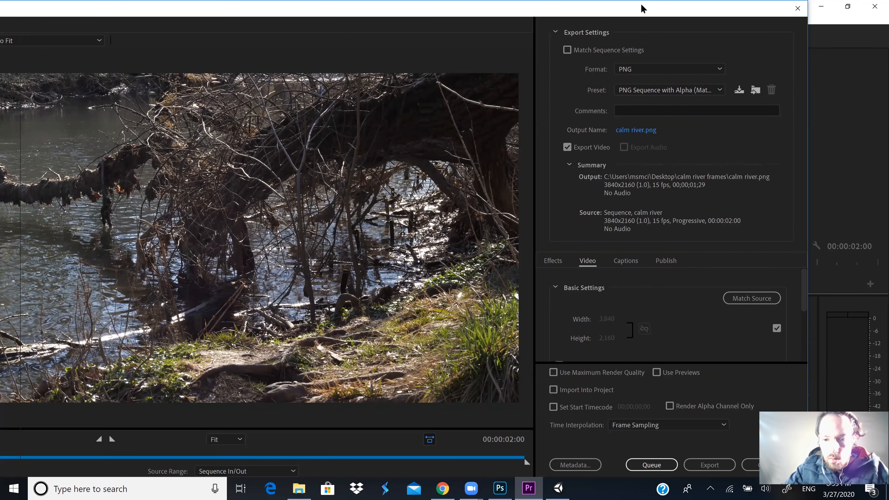
drag(642, 8, 322, 9)
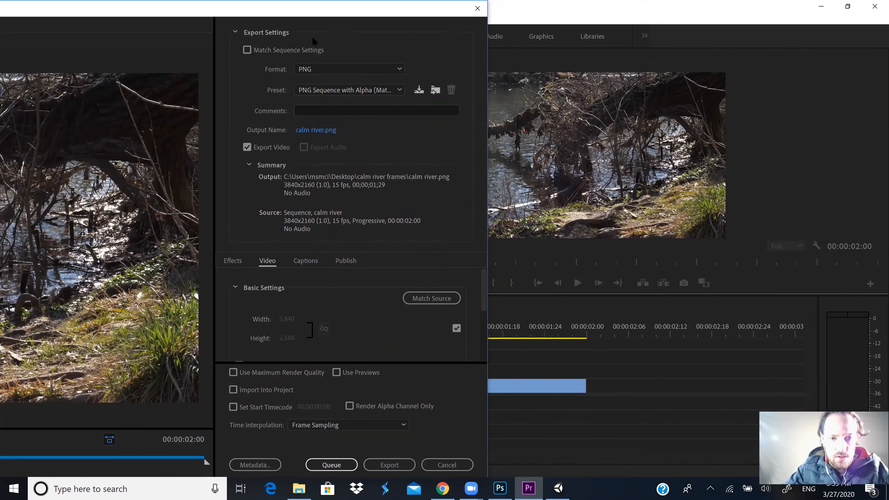
click(385, 469)
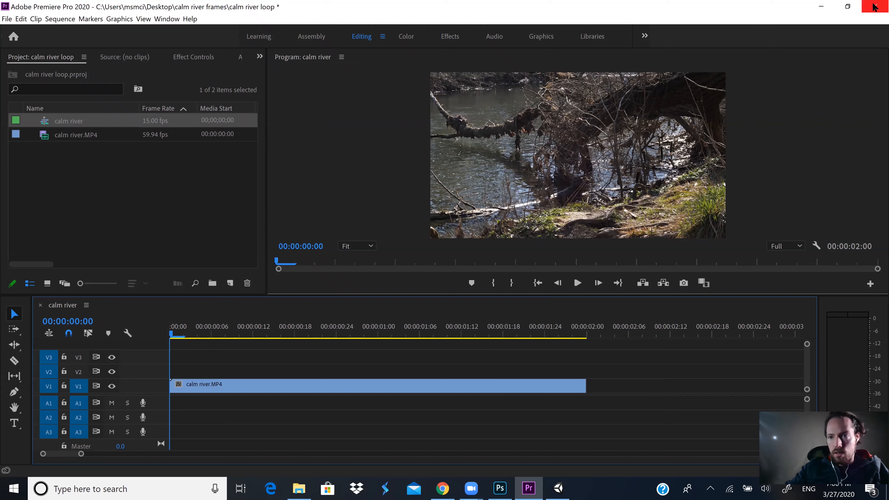
Save the calm river loop project and close Premiere Pro.
click(7, 18)
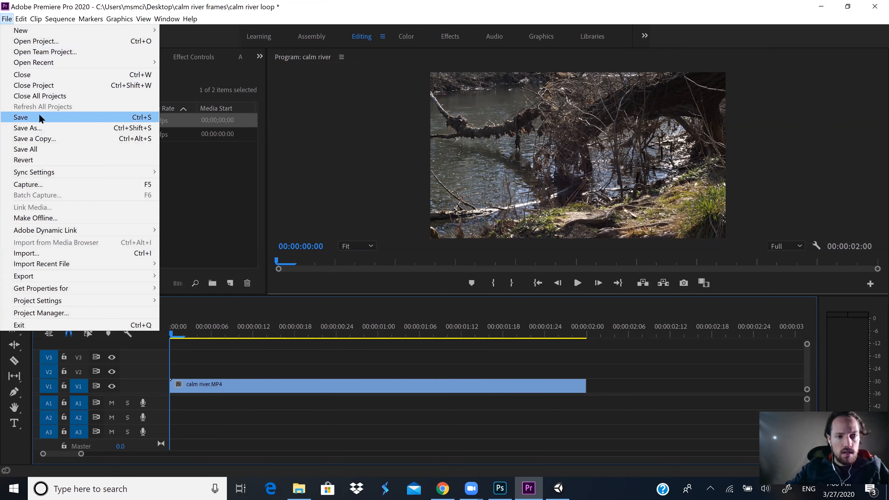
click(39, 117)
click(875, 7)
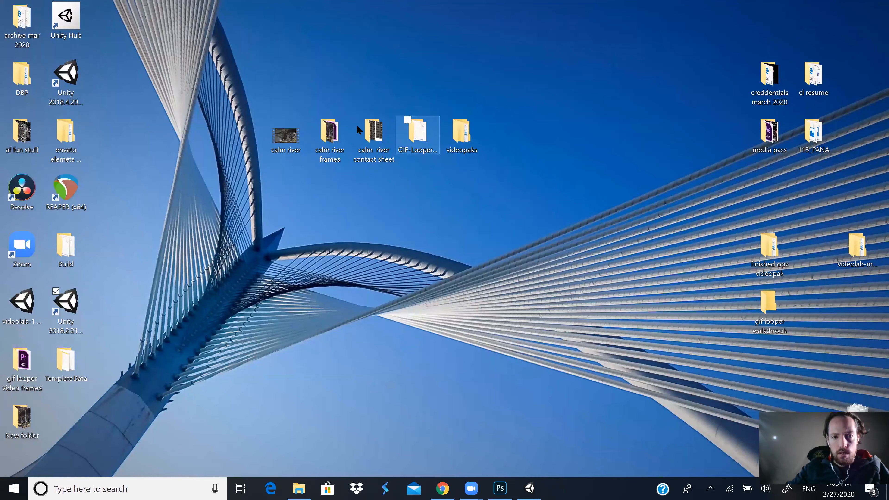
Open the calm river frames folder on the desktop and create a subfolder named calm river inside it.
double_click(329, 137)
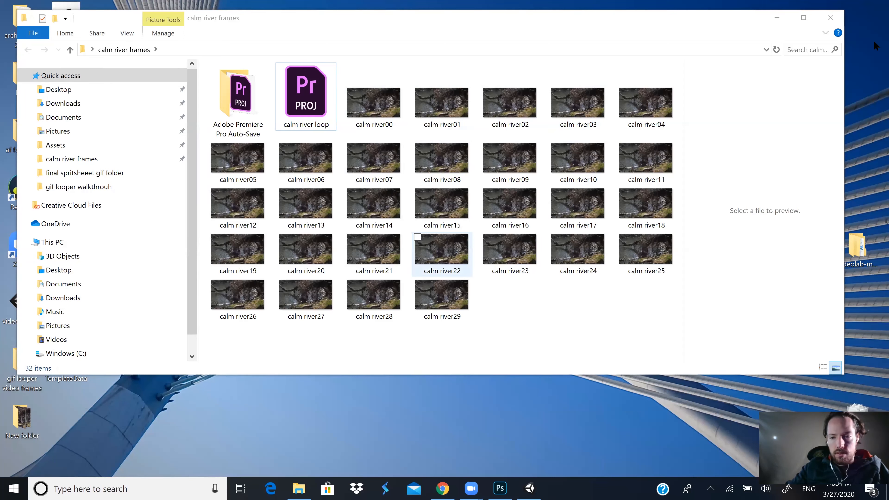
right_click(552, 336)
mouse_move(521, 313)
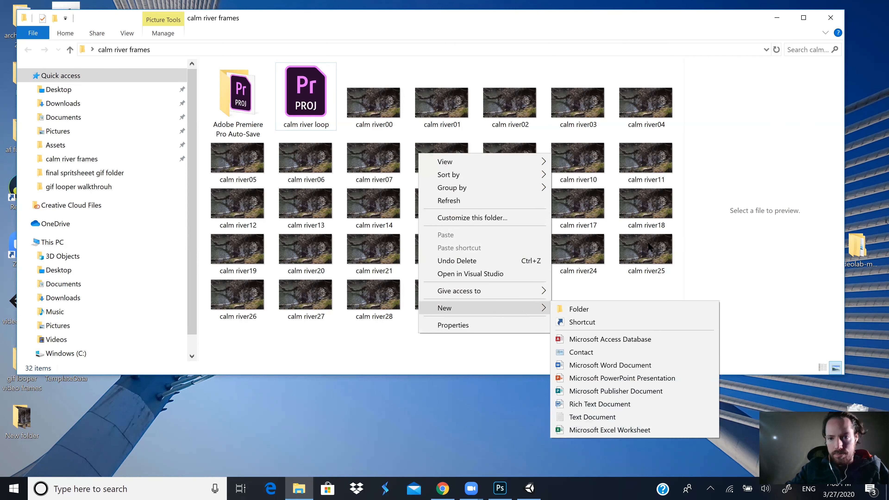
click(616, 20)
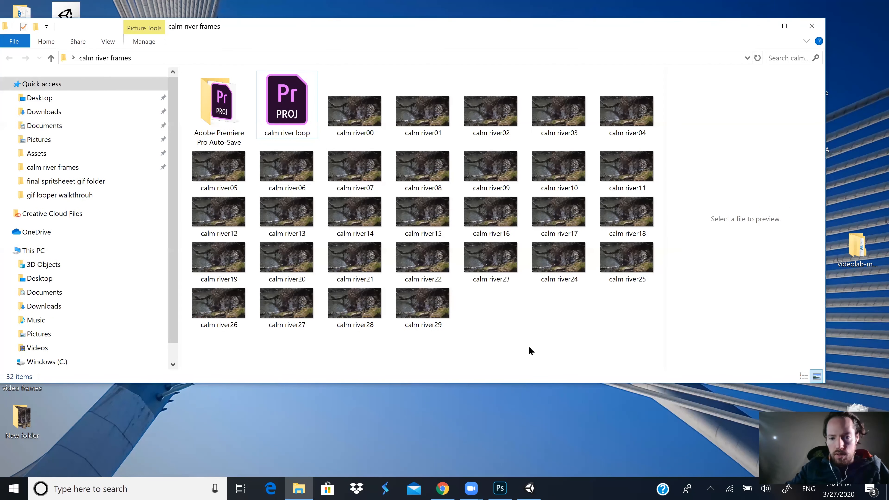
right_click(528, 346)
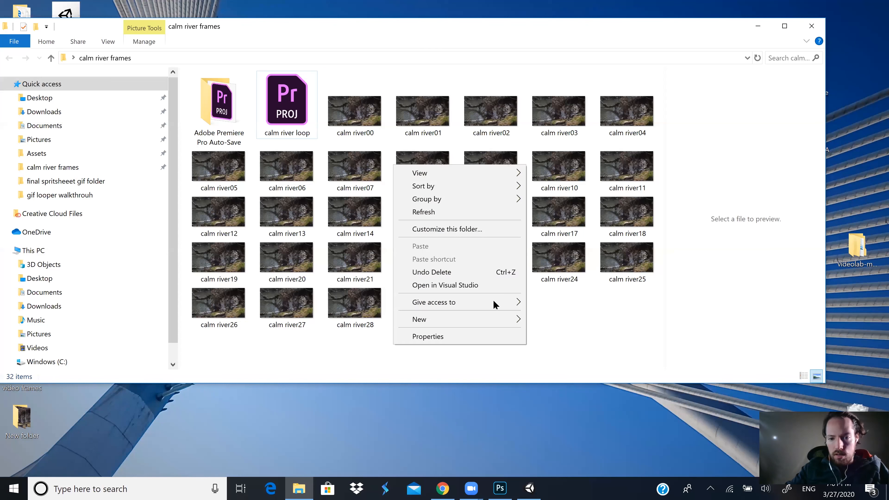
mouse_move(505, 324)
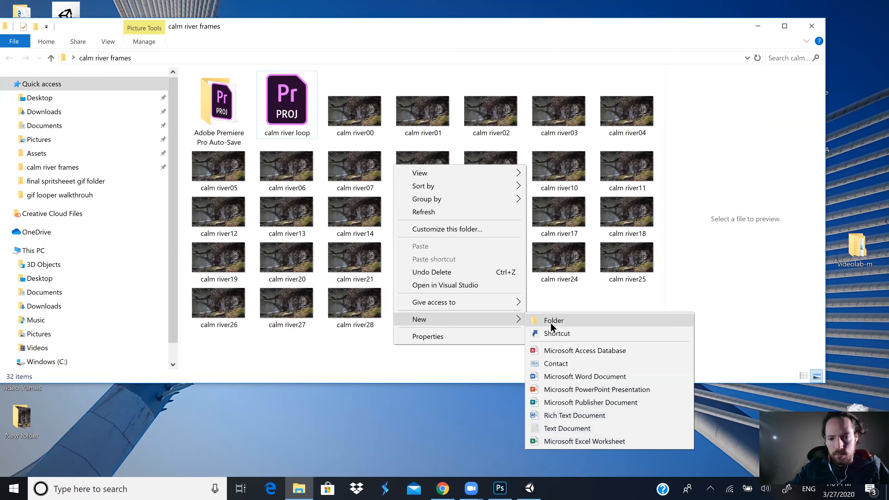
click(551, 323)
text(ca)
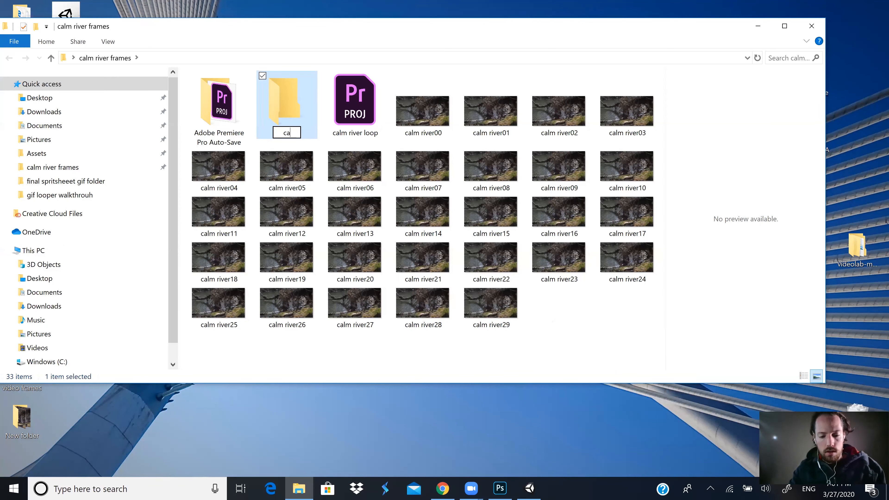
text(lm river)
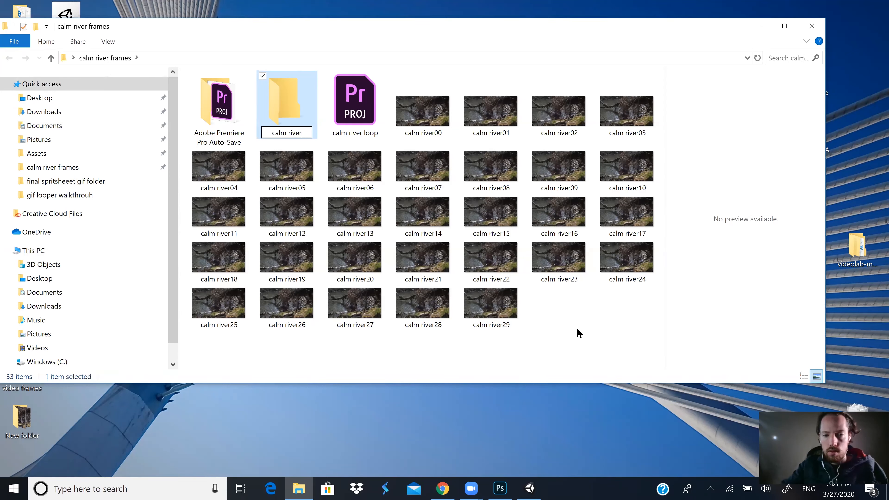
click(595, 324)
Move all the exported frame images, calm river00 to calm river29, into the calm river subfolder and close the folder window.
drag(626, 319, 397, 72)
drag(420, 106, 272, 116)
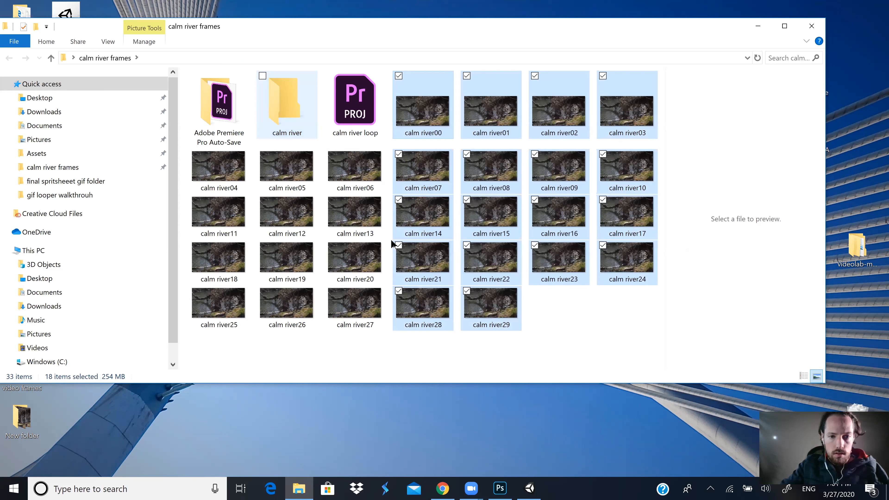
drag(623, 210, 399, 73)
drag(420, 108, 304, 121)
drag(592, 122, 397, 75)
drag(422, 110, 304, 112)
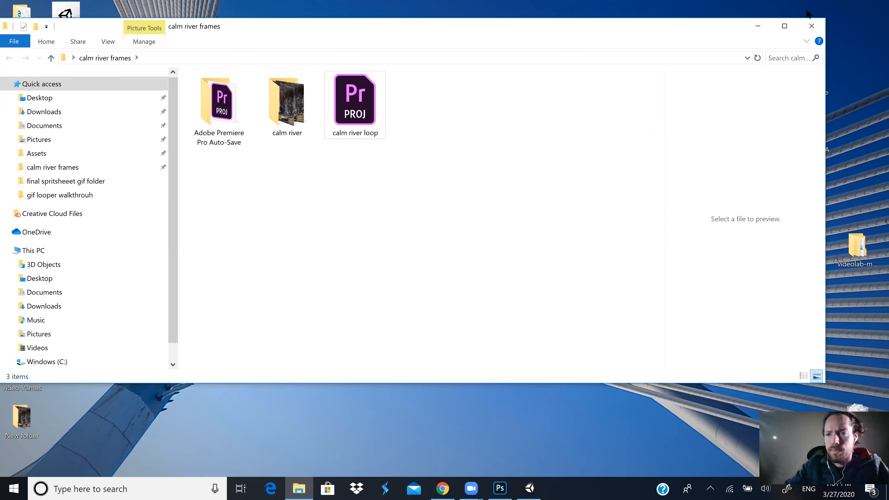
click(811, 26)
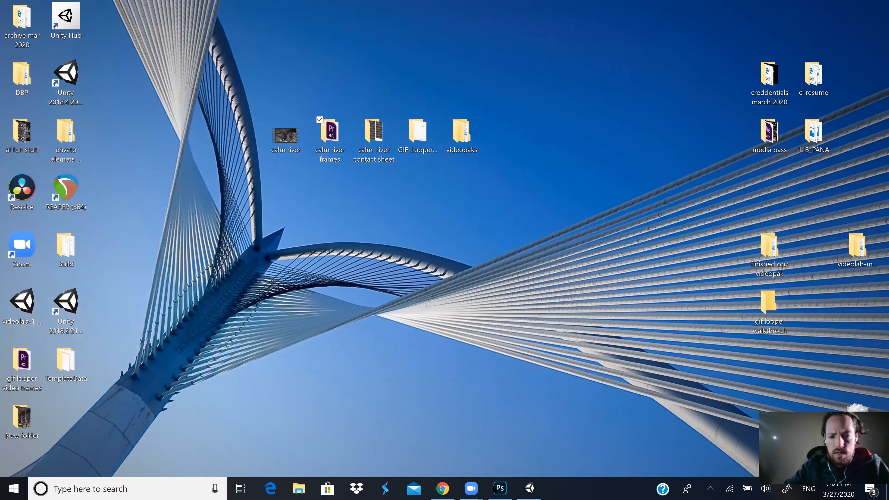
Switch to Photoshop and start the Contact Sheet II automation.
click(500, 488)
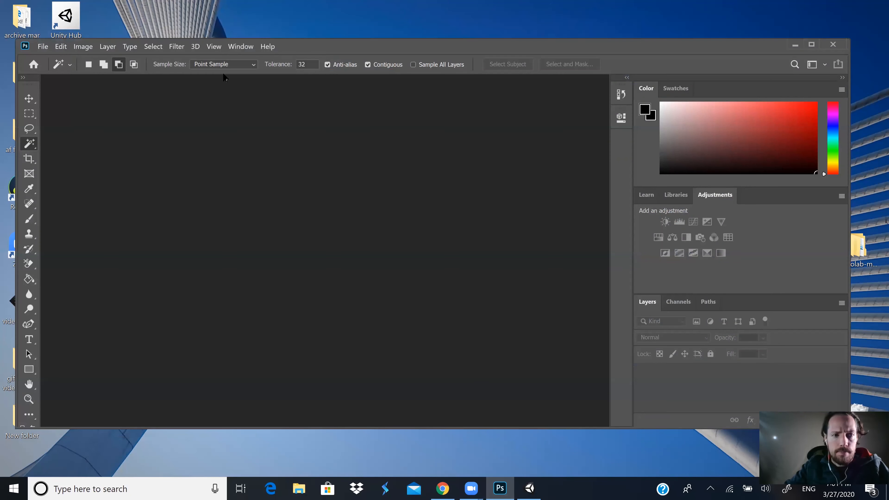
click(43, 47)
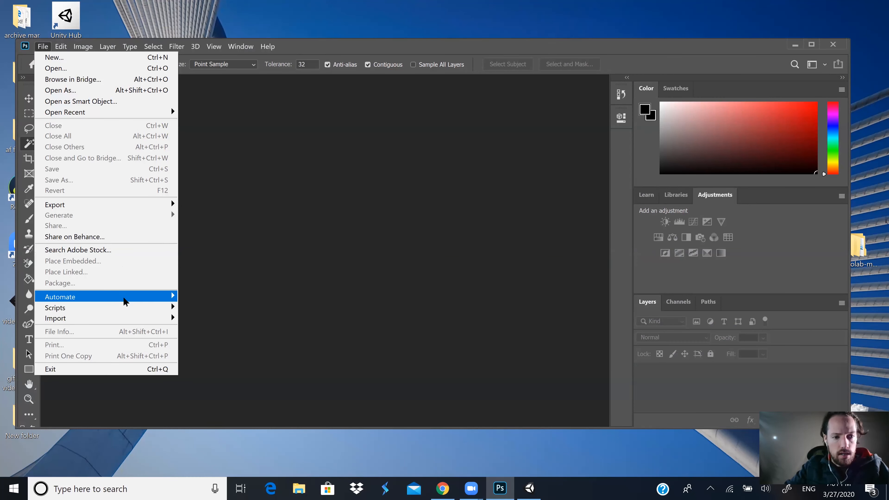
mouse_move(143, 300)
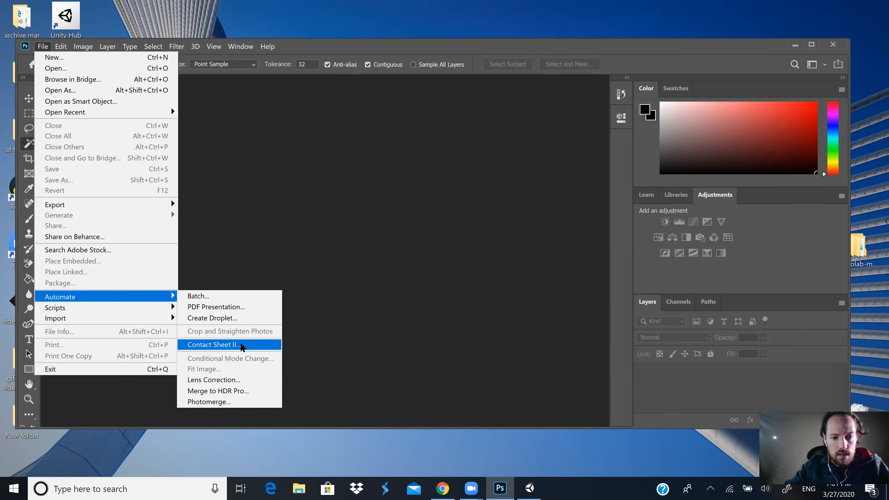
click(217, 346)
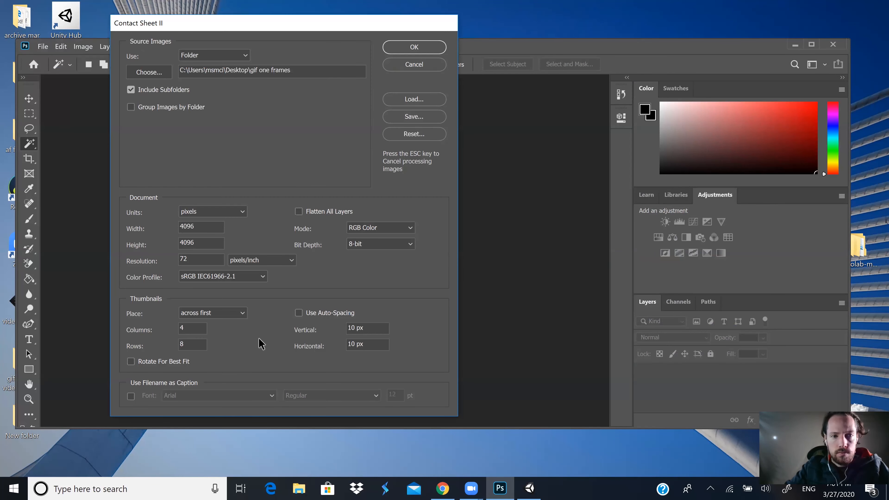
Choose the calm river subfolder inside the desktop's calm river frames folder as the contact sheet's source images.
click(160, 74)
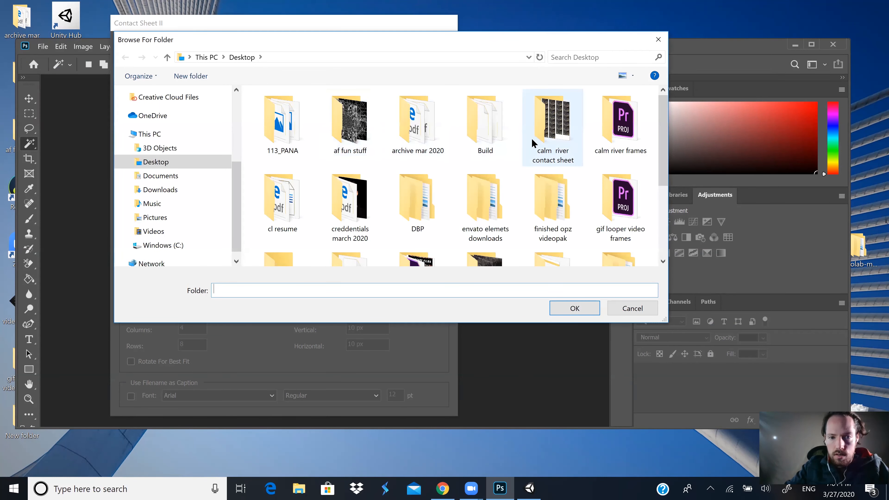
scroll(531, 138, down, 3)
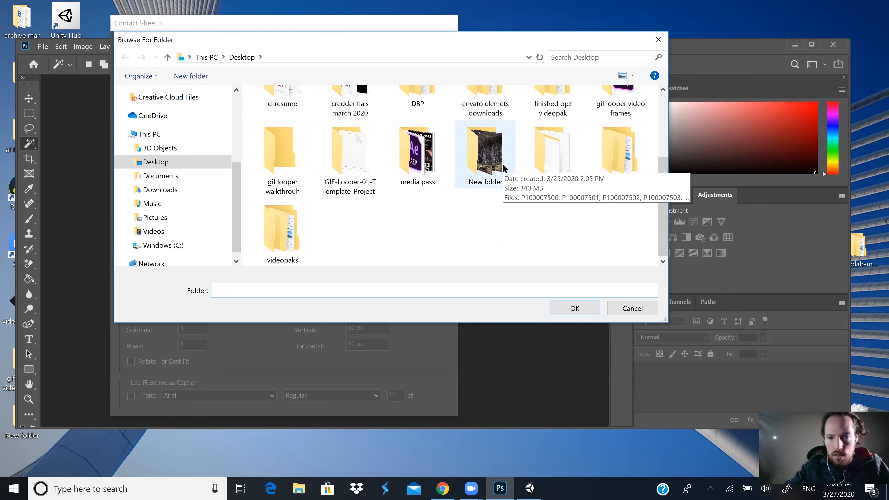
scroll(503, 164, up, 3)
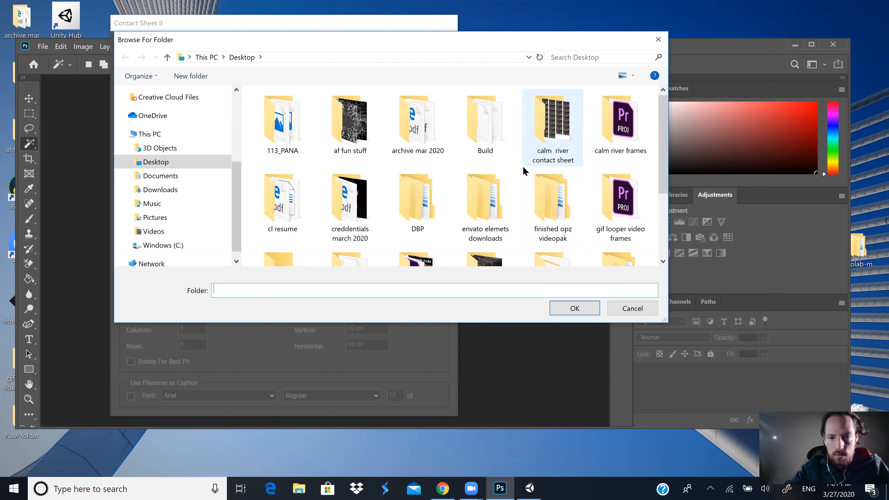
scroll(341, 177, down, 3)
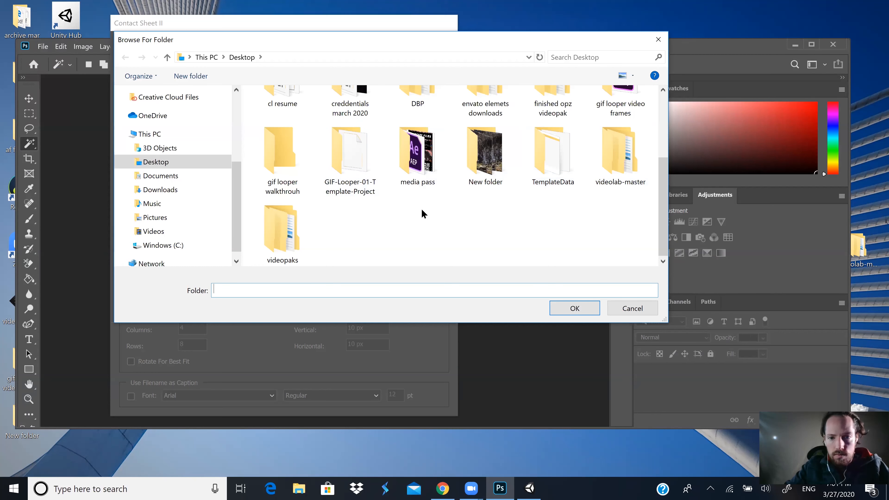
scroll(423, 213, up, 1)
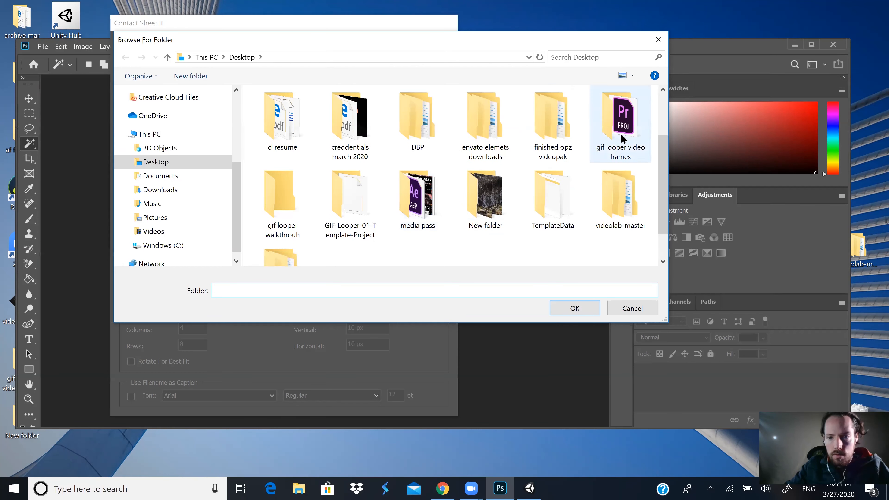
scroll(497, 175, up, 2)
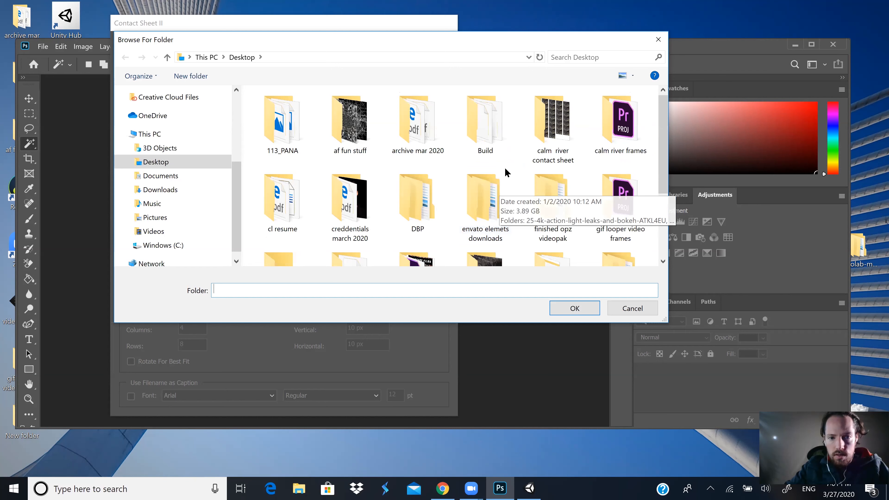
click(617, 137)
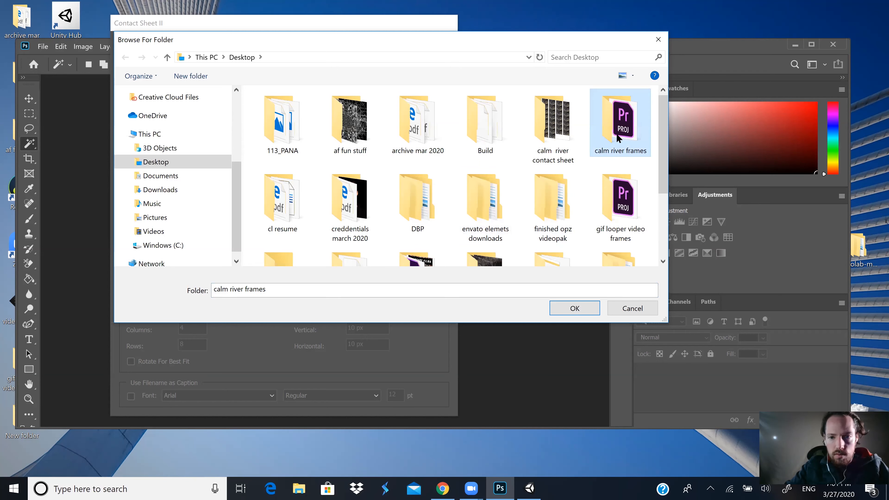
double_click(617, 138)
click(350, 122)
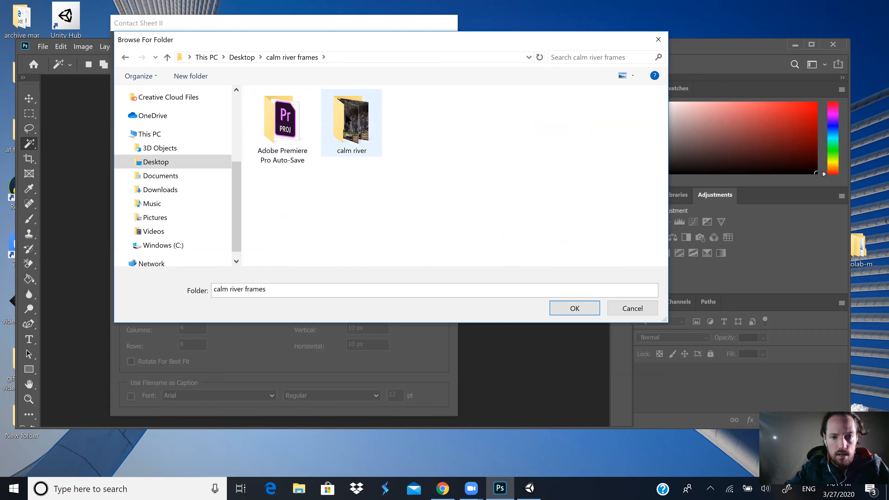
click(576, 309)
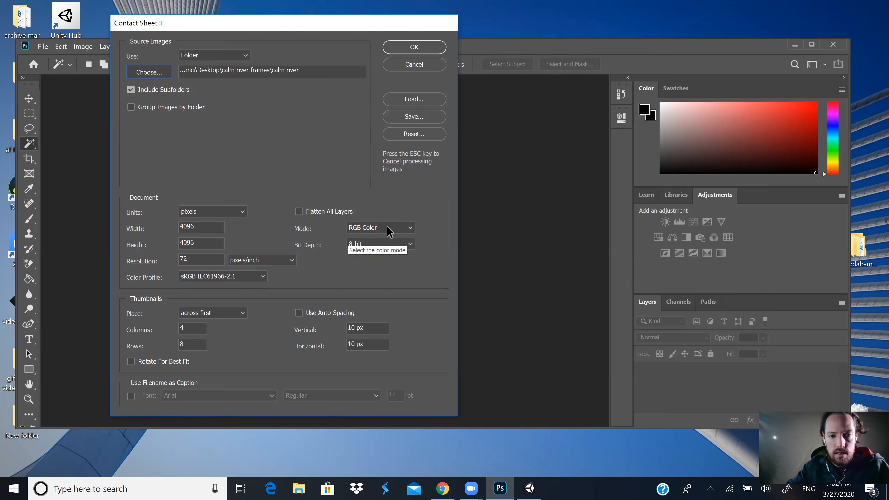
Leave Flatten All Layers off and generate the contact sheet from the chosen frames.
click(299, 212)
click(299, 212)
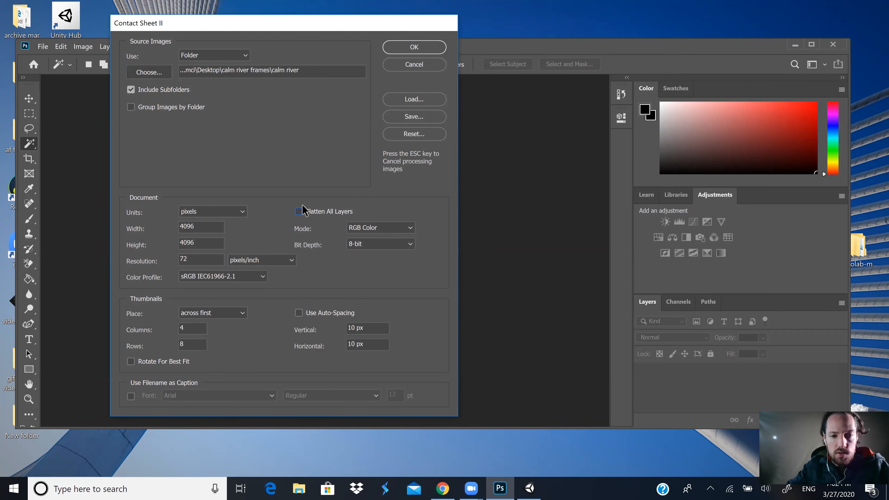
click(298, 212)
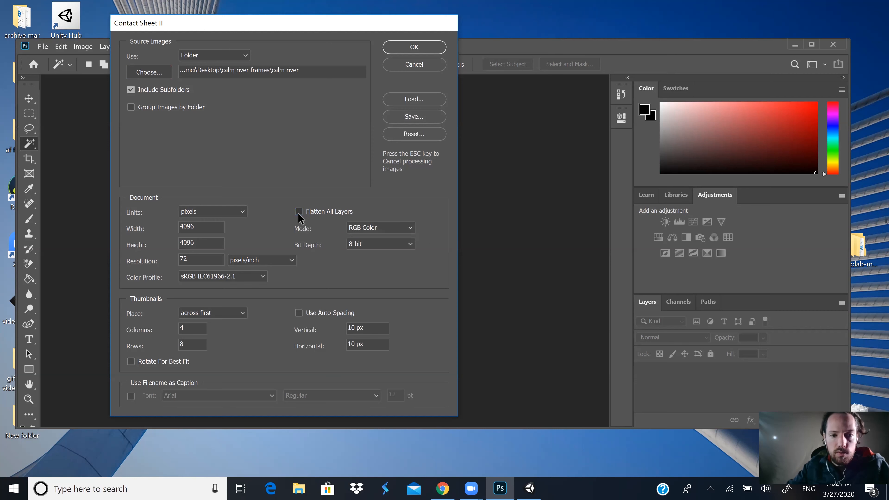
click(303, 212)
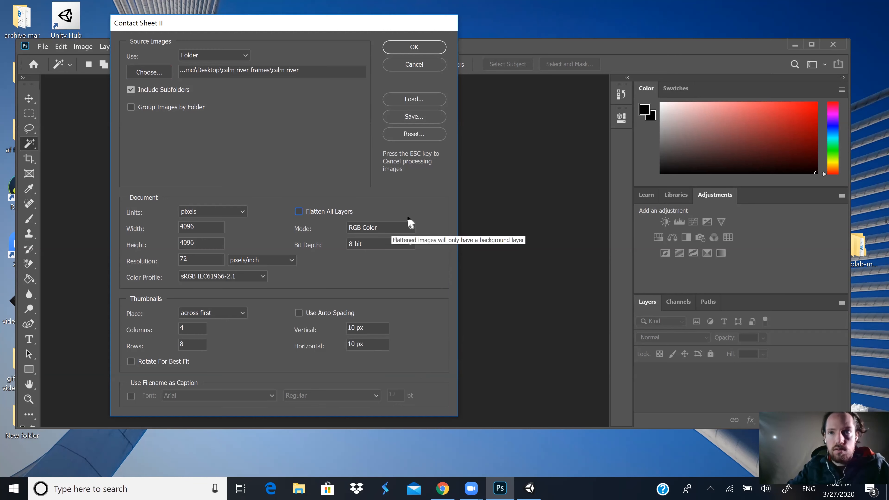
click(426, 45)
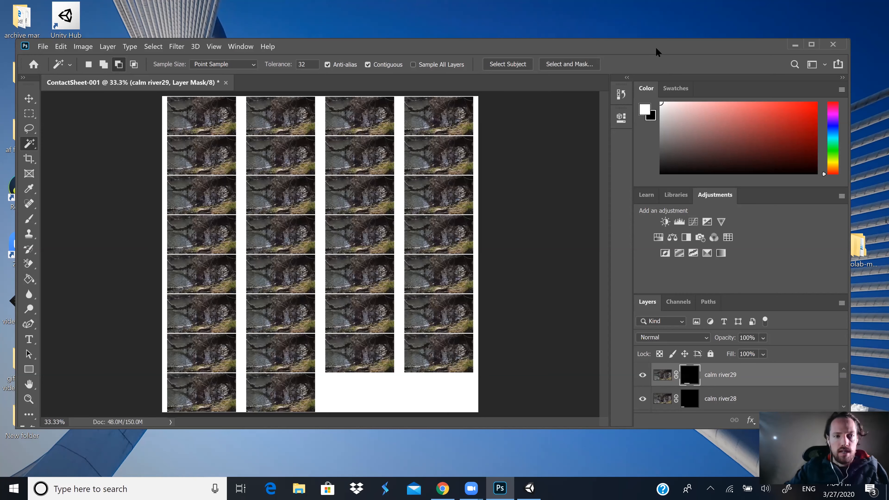
Reposition and enlarge the Photoshop window, and delete the white Background layer beneath the frame layers.
drag(645, 55, 649, 19)
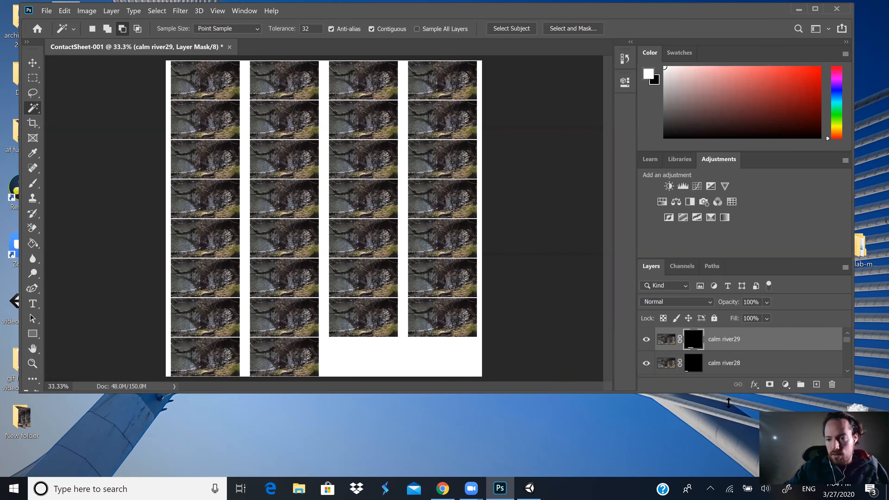
drag(728, 403, 728, 438)
scroll(848, 383, down, 1)
drag(848, 383, 850, 405)
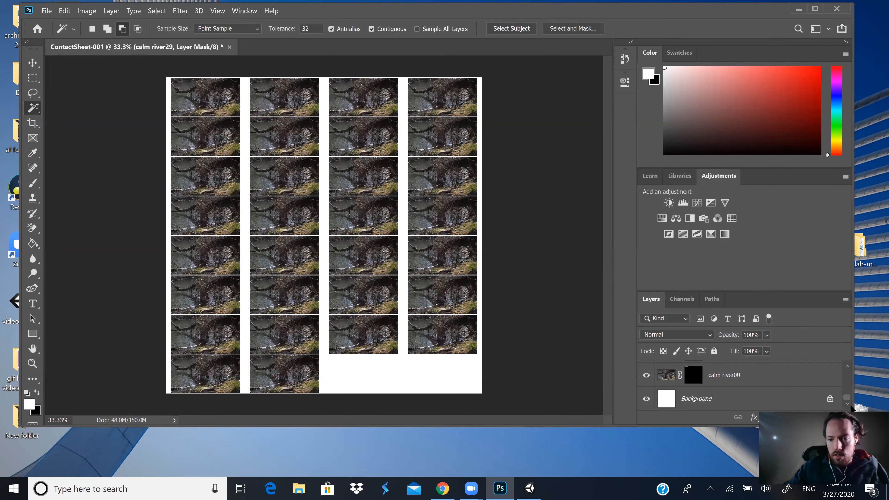
drag(710, 399, 832, 418)
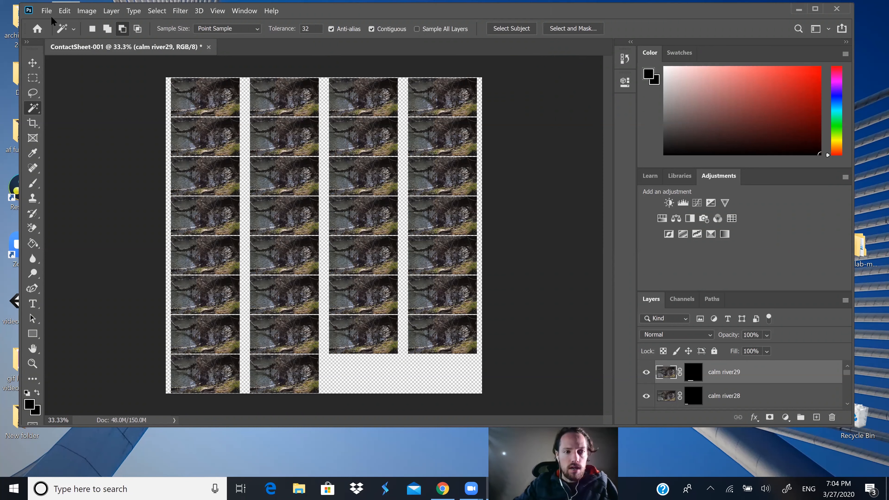
Export the contact sheet as a 4096 x 4096 px PNG with transparency, choosing the calm river contact sheet folder as the destination.
click(46, 12)
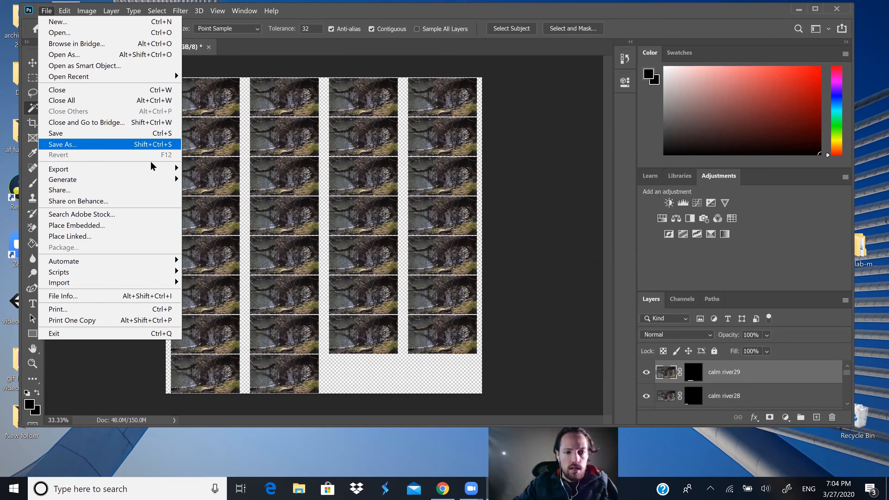
mouse_move(159, 171)
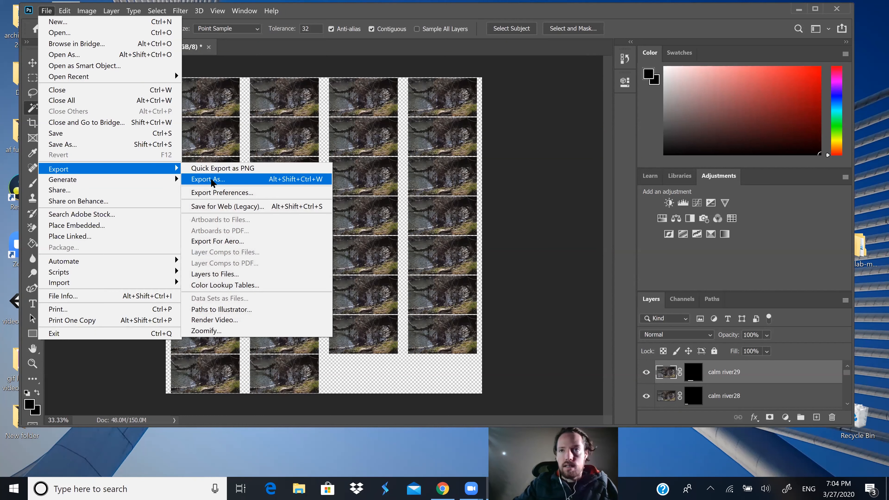
click(212, 180)
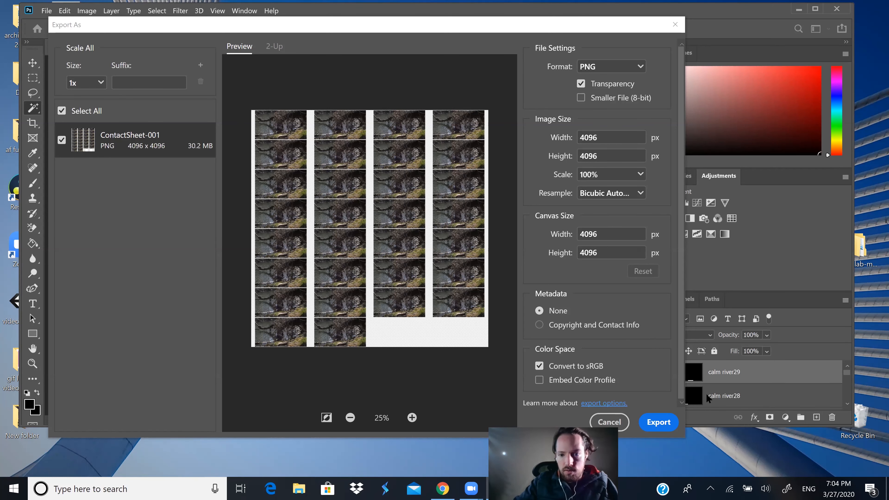
click(658, 422)
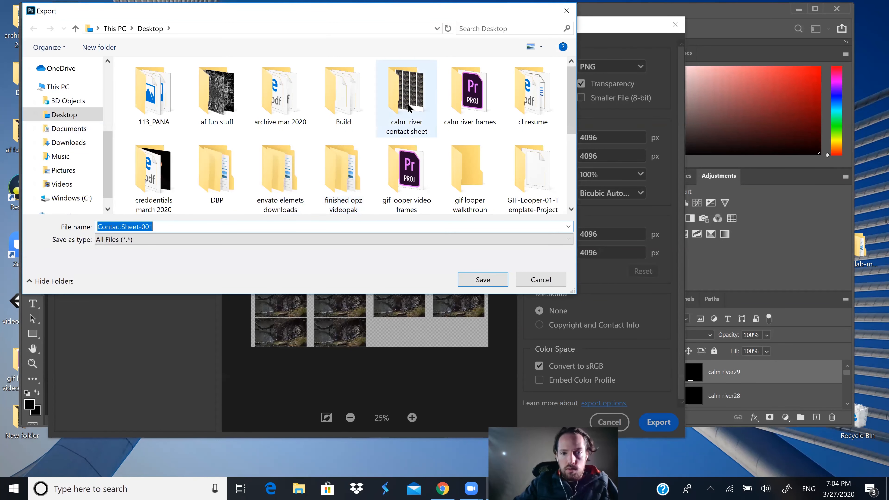
double_click(408, 104)
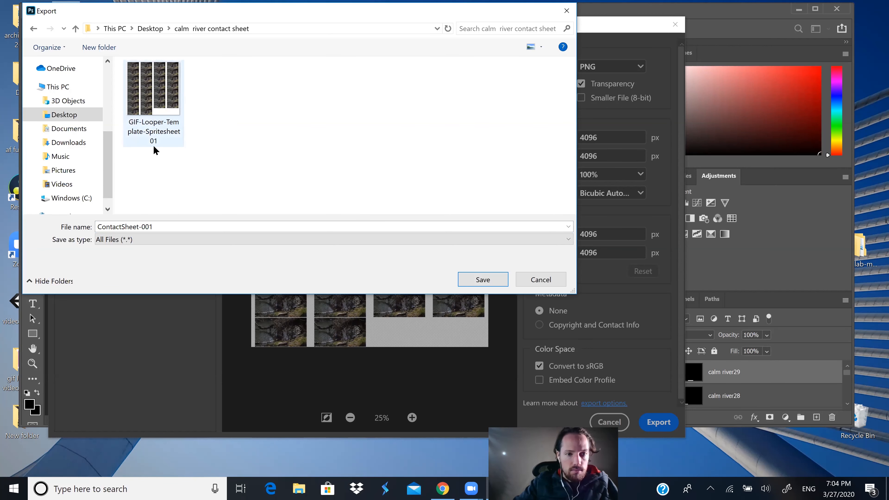
Reuse the existing file's name, GIF-Looper-Template-Spritesheet01, as the export's file name.
click(158, 134)
right_click(164, 146)
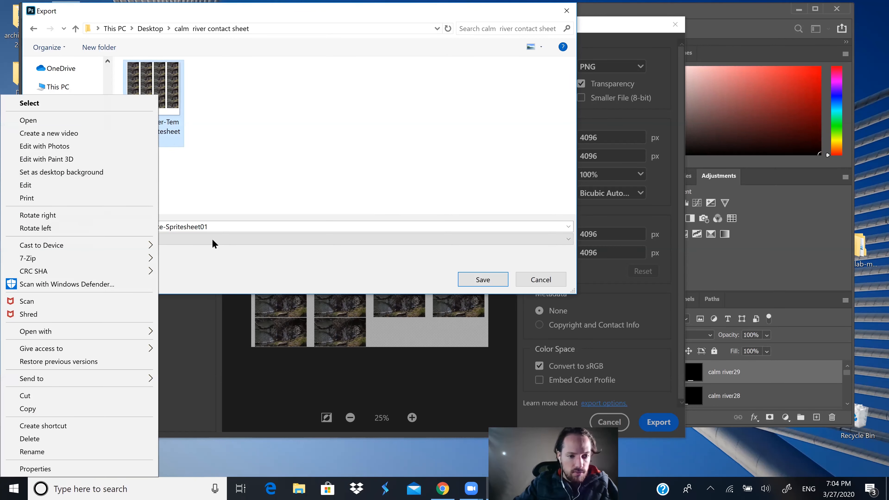
click(168, 181)
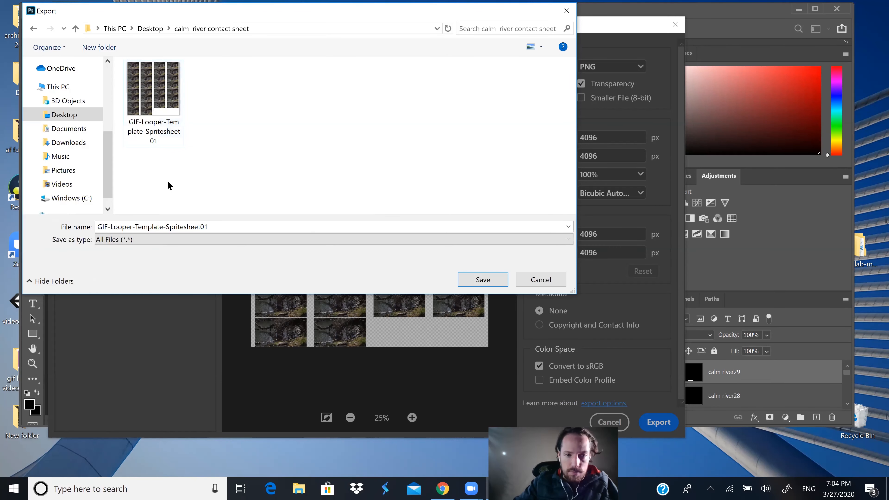
right_click(153, 138)
click(325, 145)
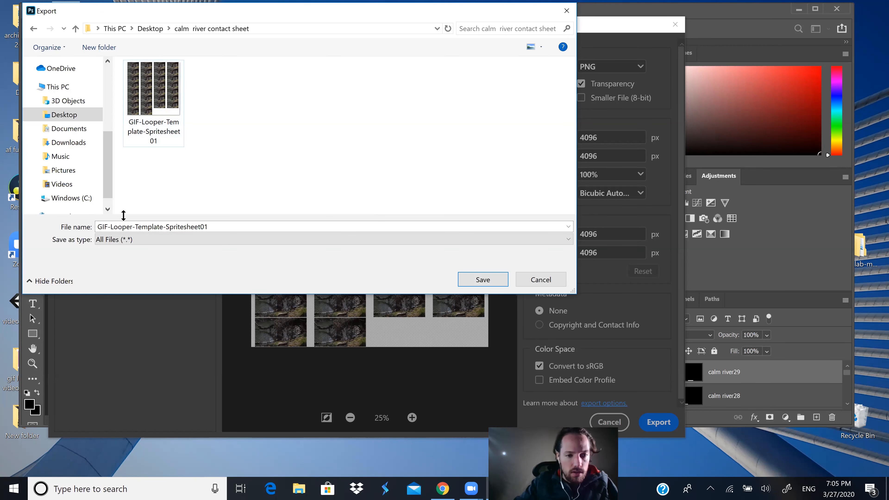
Try changing the number ending the export's file name to 12, and restore it to 01.
double_click(98, 228)
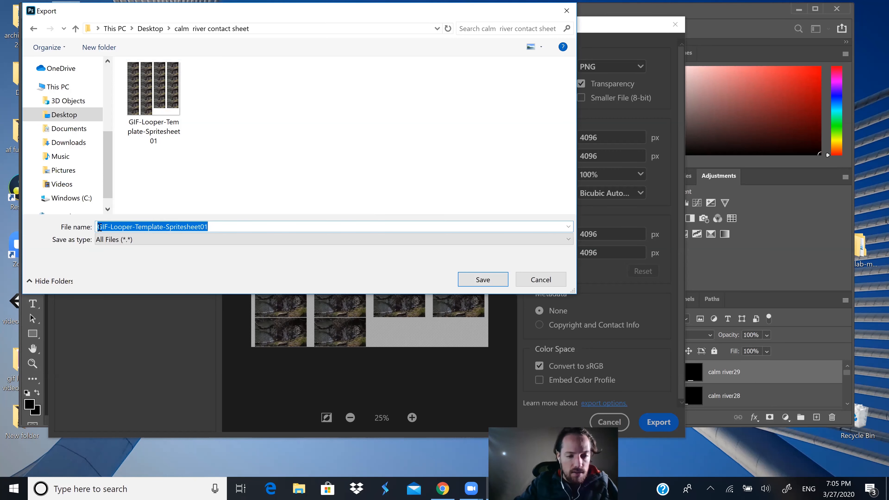
click(210, 226)
key(BackSpace)
key(BackSpace)
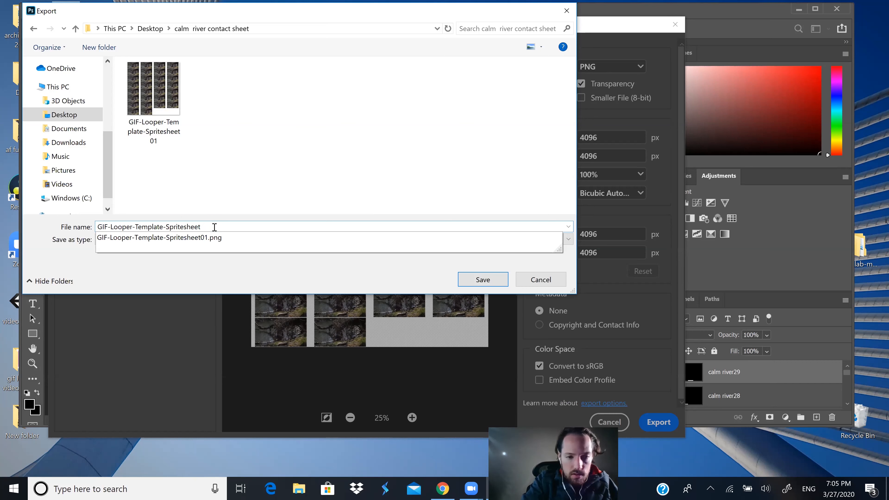
text(12)
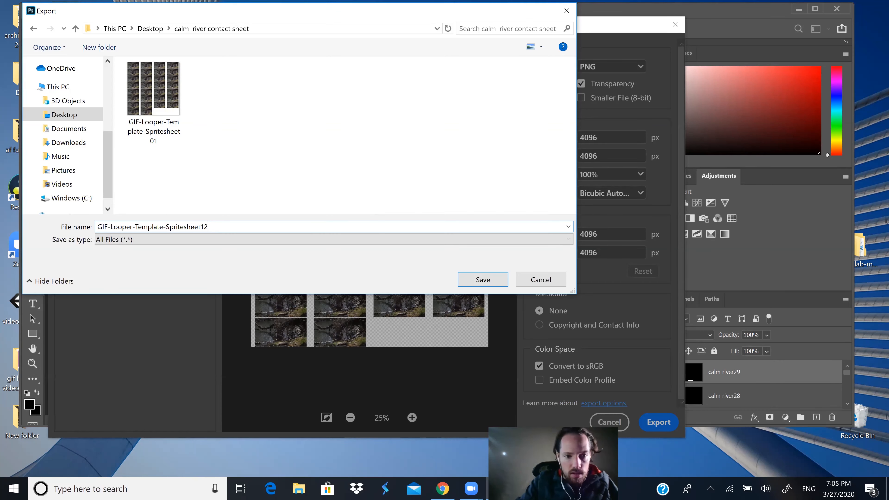
key(BackSpace)
key(BackSpace)
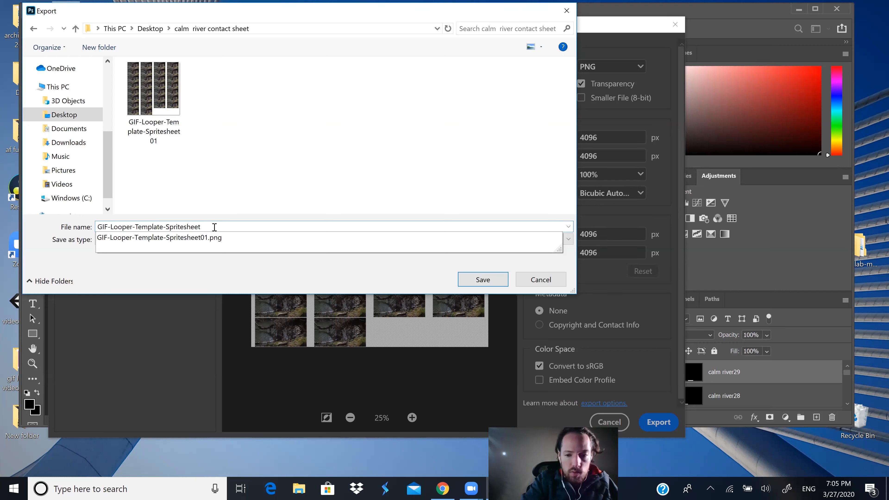
text(1)
key(BackSpace)
key(BackSpace)
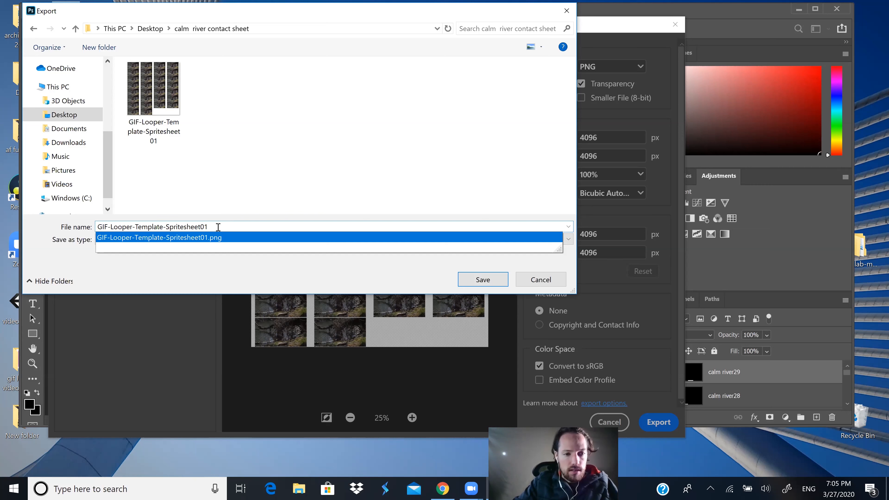
Save the exported sheet as GIF-Looper-Template-Spritesheet01 and replace the existing file.
drag(99, 227, 211, 224)
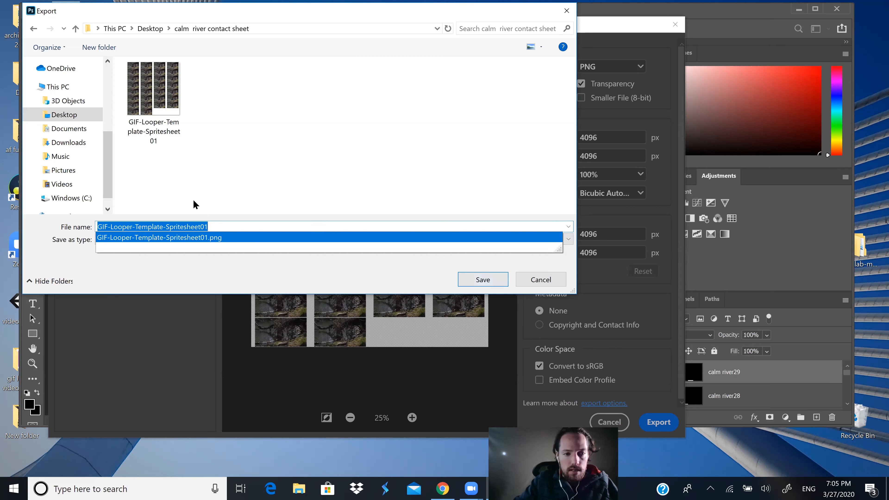
click(277, 226)
click(481, 283)
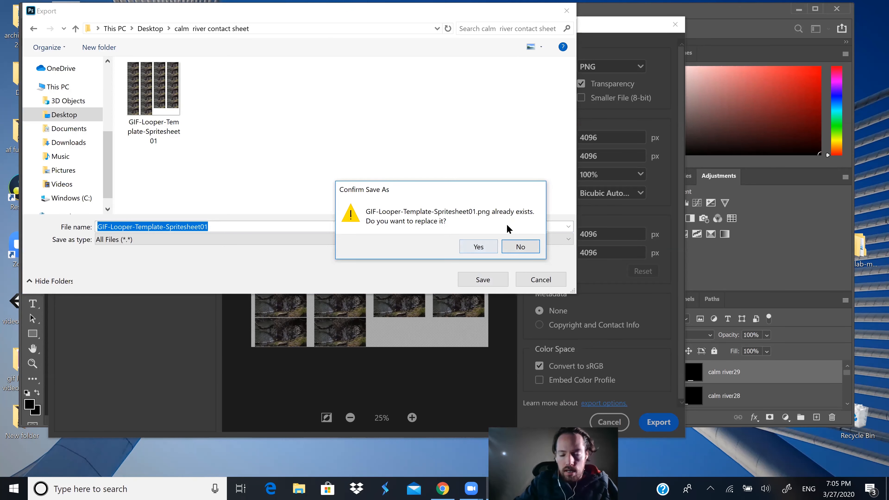
click(485, 248)
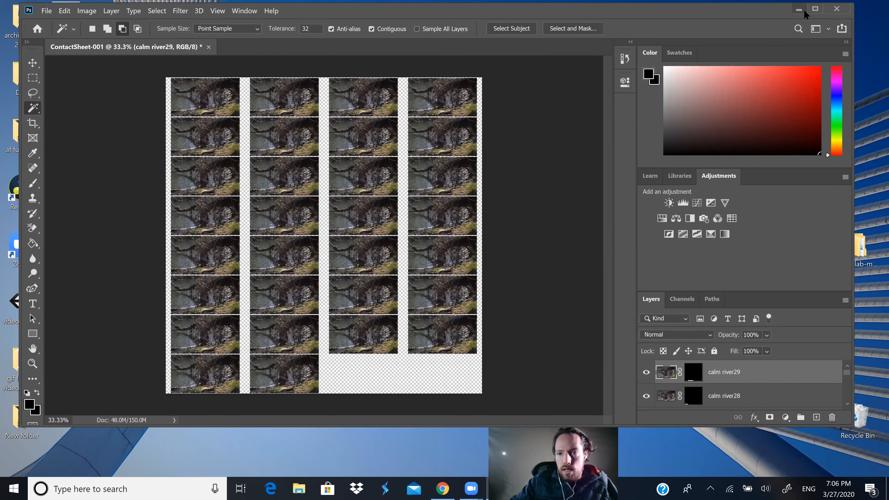
Close Photoshop and open the calm river contact sheet folder on the desktop.
click(46, 10)
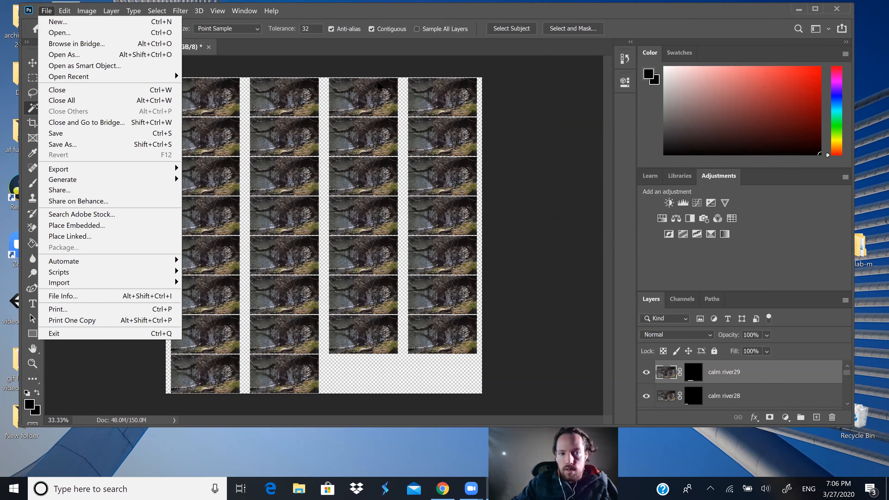
click(837, 12)
click(513, 192)
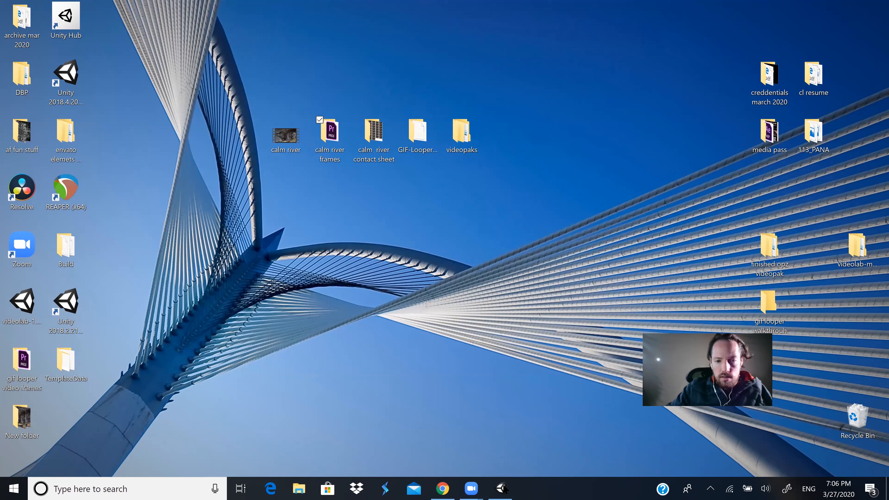
double_click(374, 133)
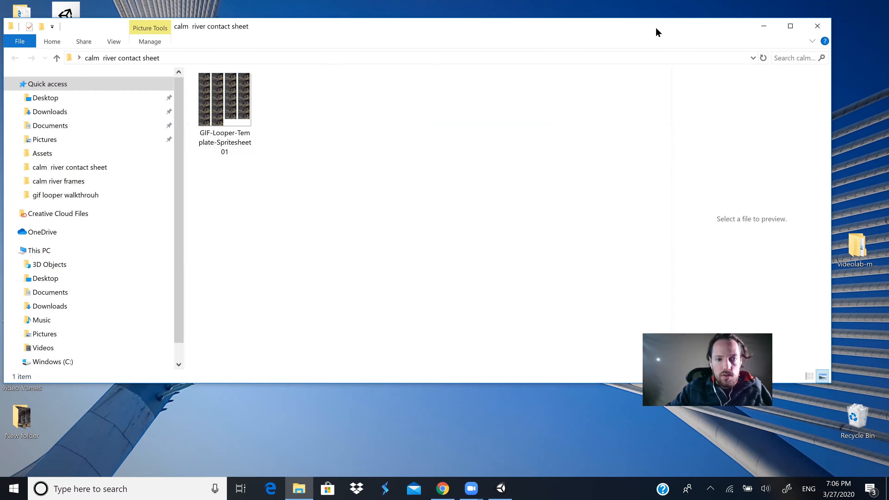
Open the GIF-Looper-01-Template-Project folder from the desktop and arrange its window beside the calm river contact sheet folder.
drag(656, 32, 639, 80)
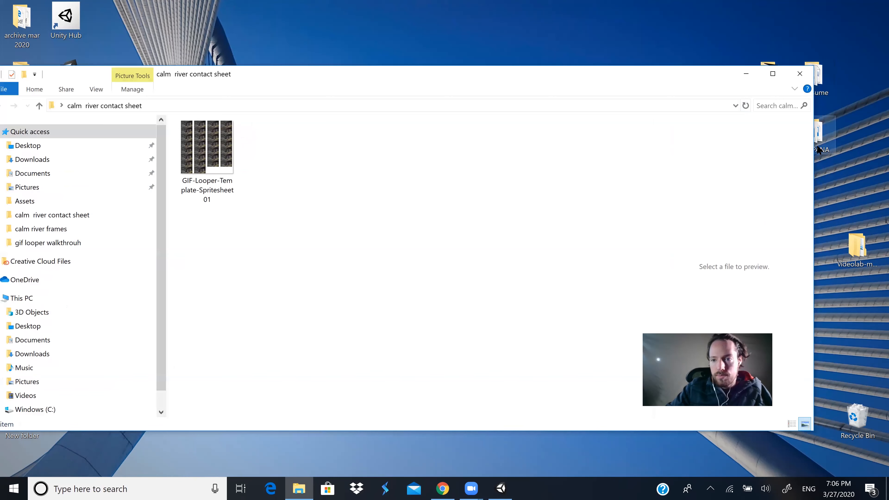
drag(813, 145, 295, 146)
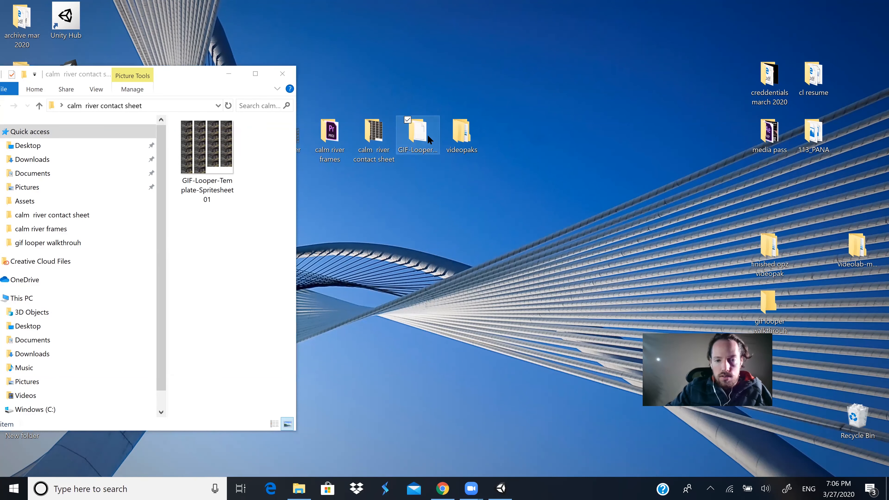
double_click(427, 134)
drag(177, 10, 466, 51)
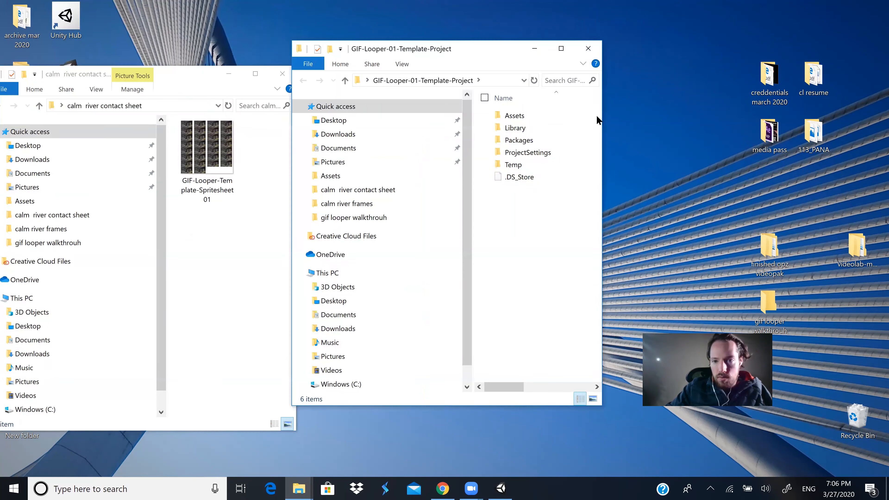
drag(607, 118, 813, 118)
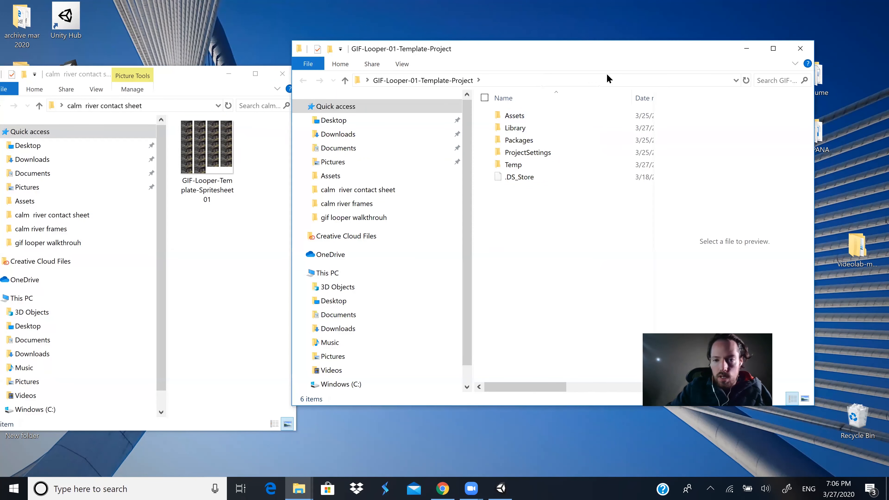
drag(474, 53, 566, 104)
Open the project's Assets\GIFs folder and preview GIF-Looper-Template-Spritesheet02.
click(551, 164)
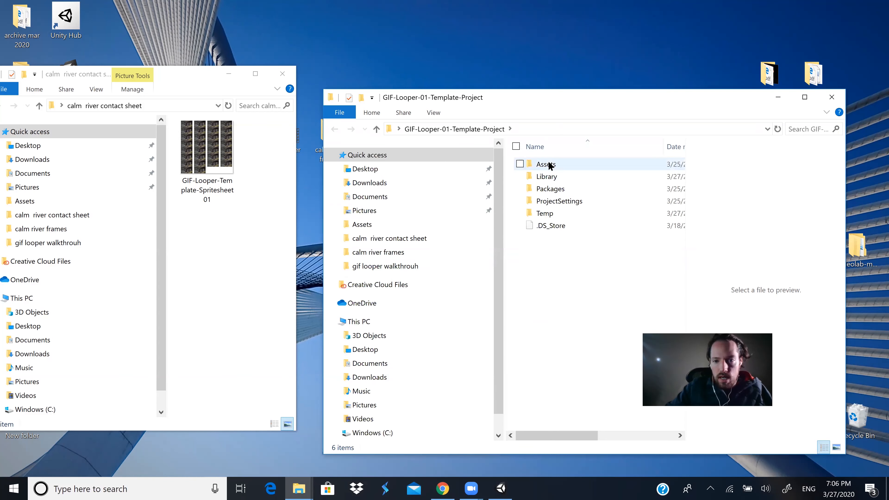
double_click(548, 165)
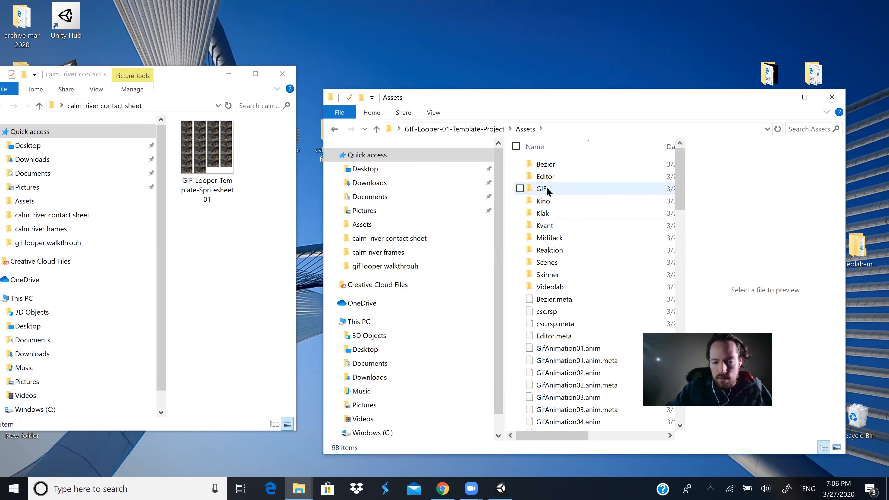
double_click(550, 190)
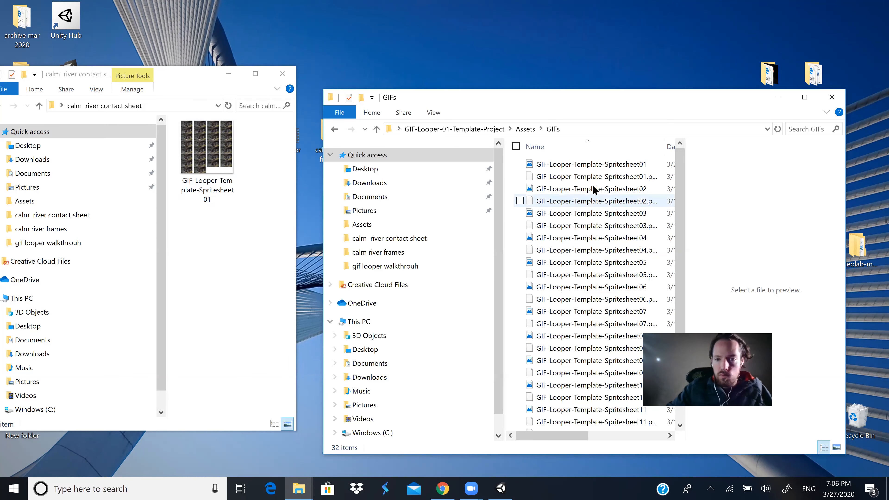
click(584, 164)
click(582, 189)
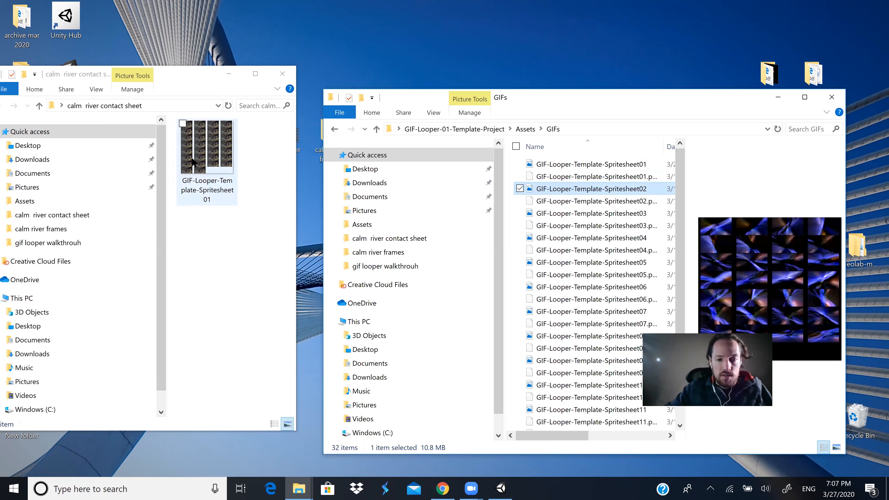
Move GIF-Looper-Template-Spritesheet01 from the contact sheet folder into GIFs, replace the existing file, and close the GIFs folder.
drag(201, 161, 517, 173)
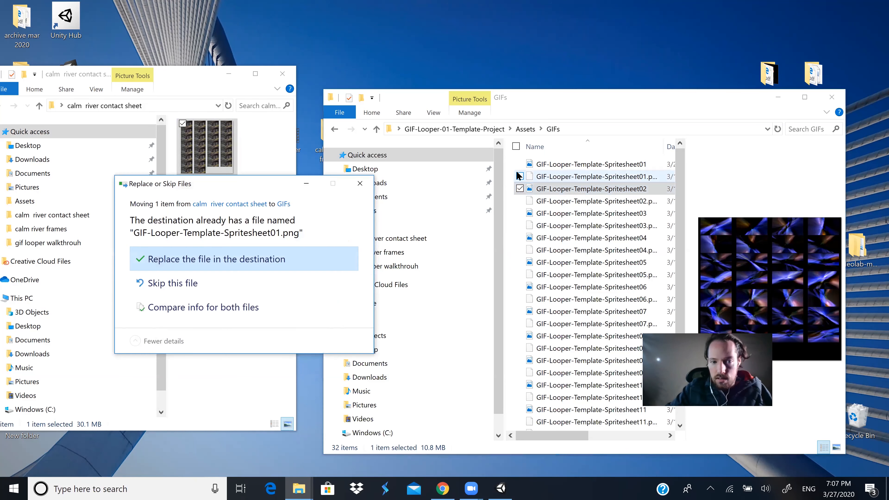
click(232, 260)
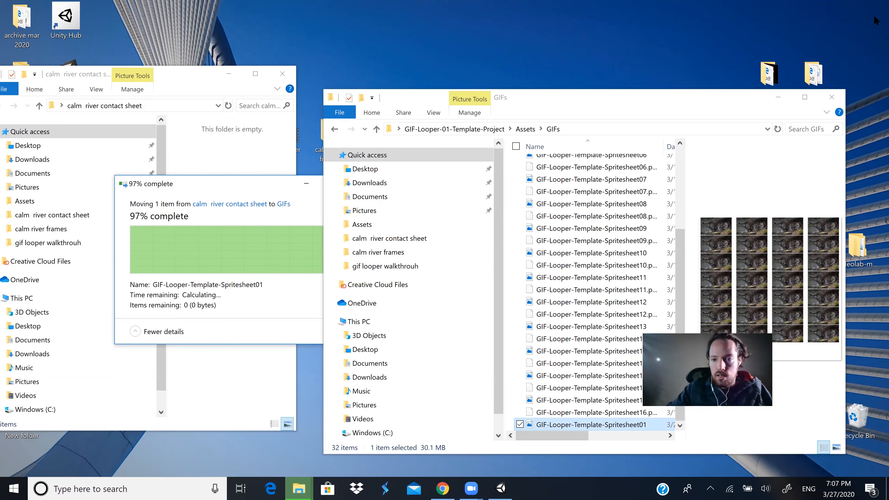
scroll(595, 193, up, 2)
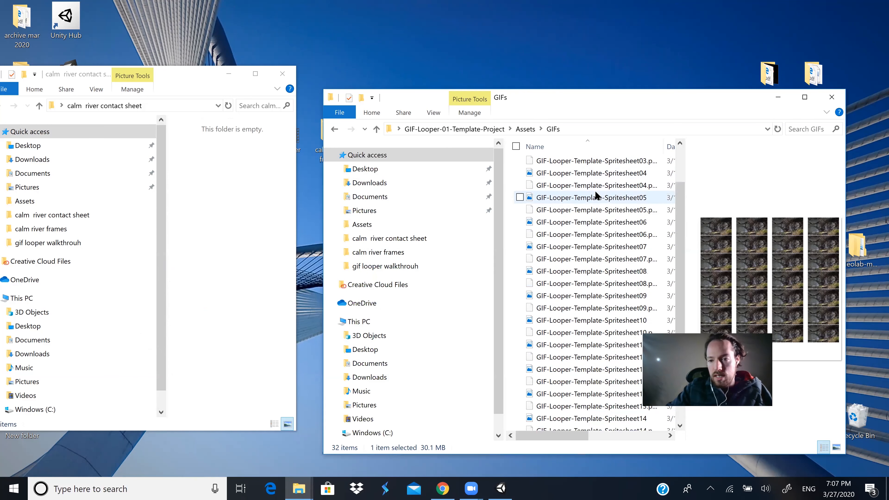
click(831, 97)
Close the contact sheet folder and open GIF-Looper-Scene-01 in Unity from the template project's Assets folder.
double_click(417, 135)
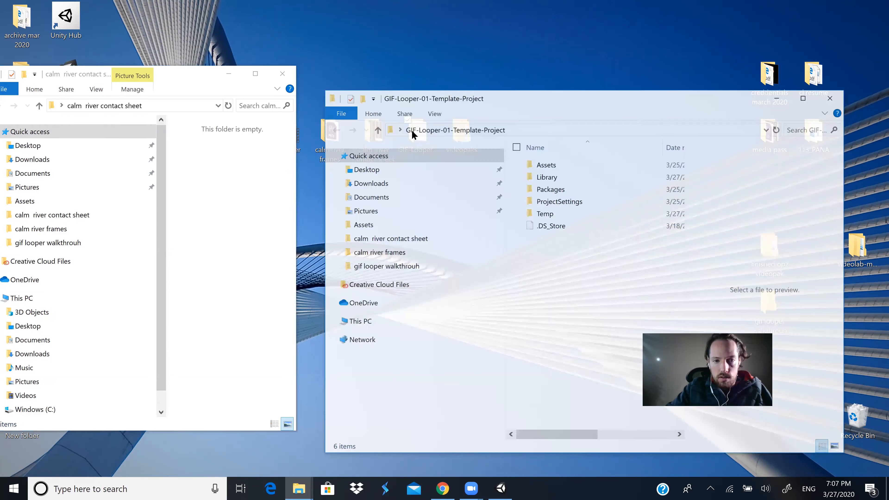
click(282, 74)
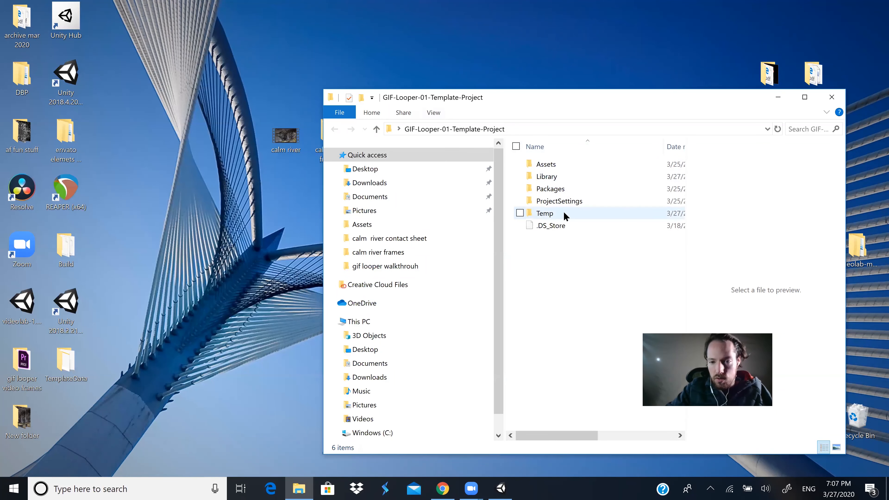
click(559, 164)
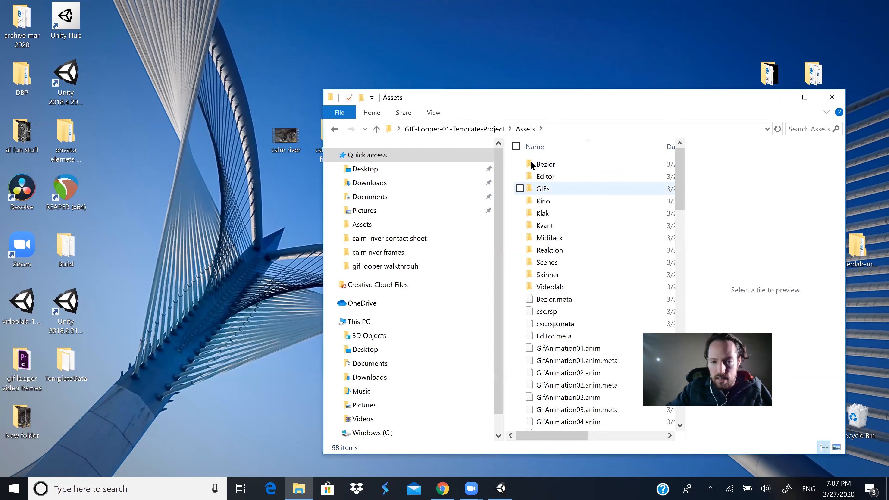
click(490, 129)
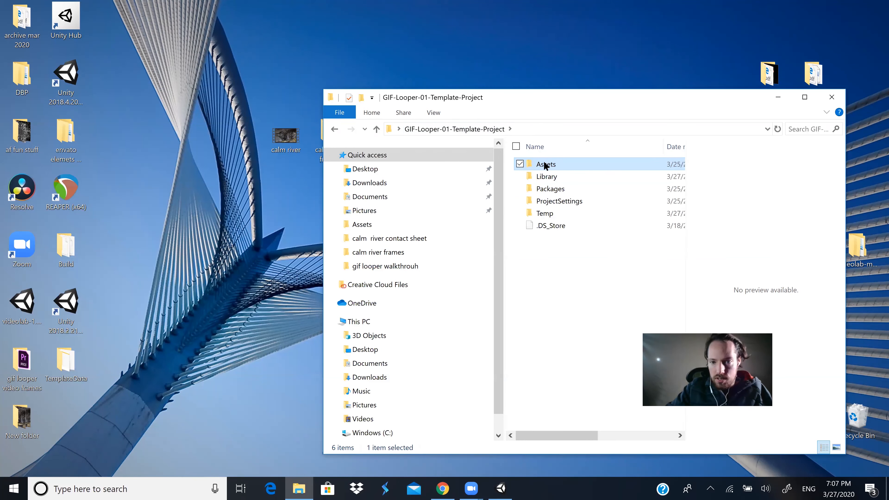
double_click(539, 164)
scroll(627, 272, down, 5)
scroll(629, 277, down, 8)
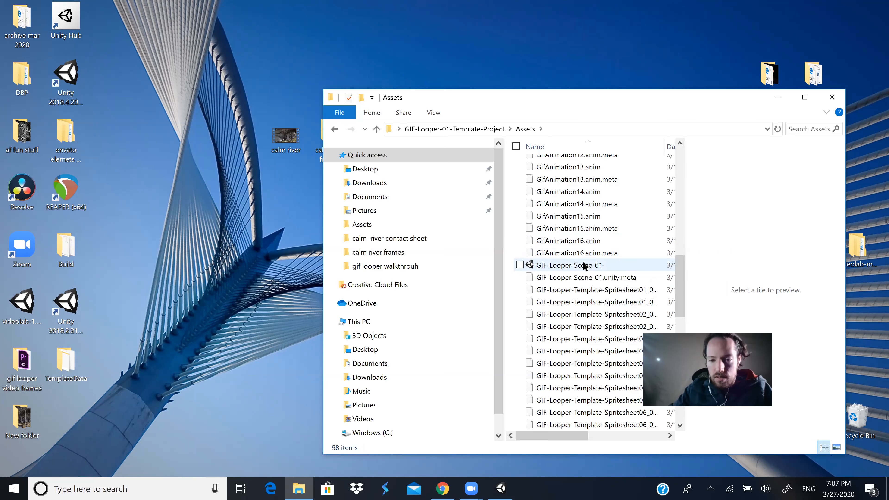
scroll(665, 277, up, 1)
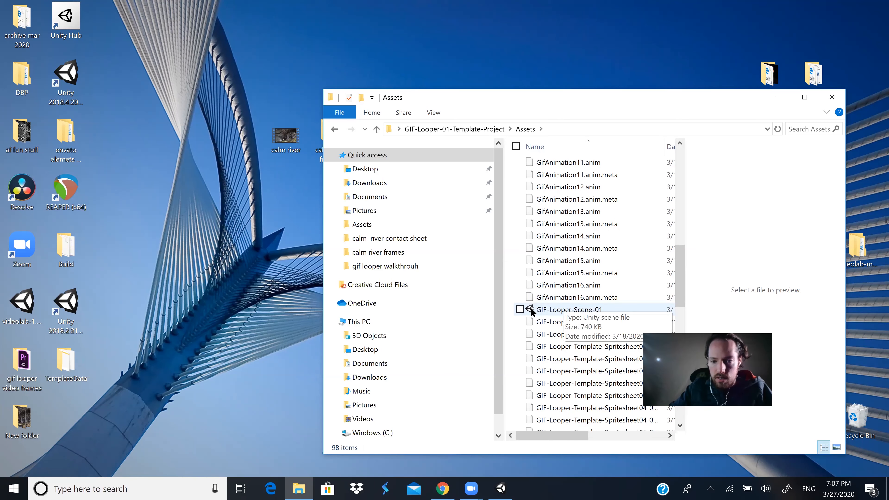
double_click(569, 310)
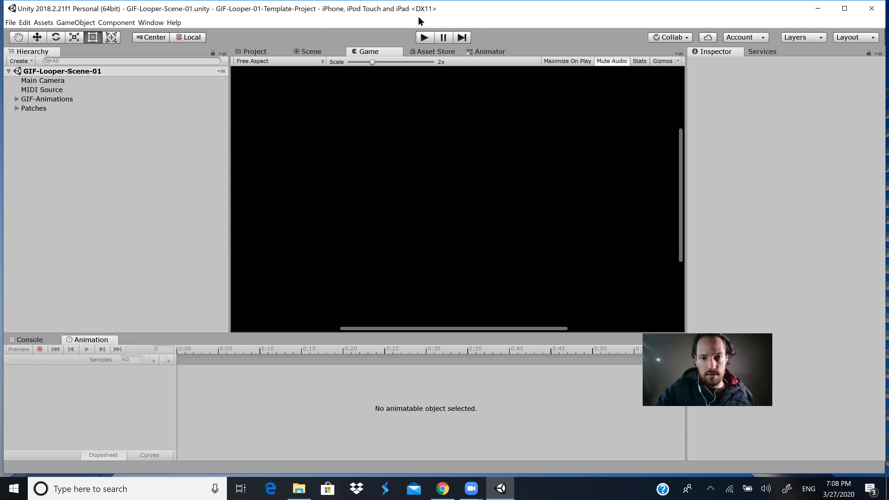
Test-run the scene, stop playback, and build the videopaks with the GIF-Looper-01-Template-Project folder as output directory.
click(426, 37)
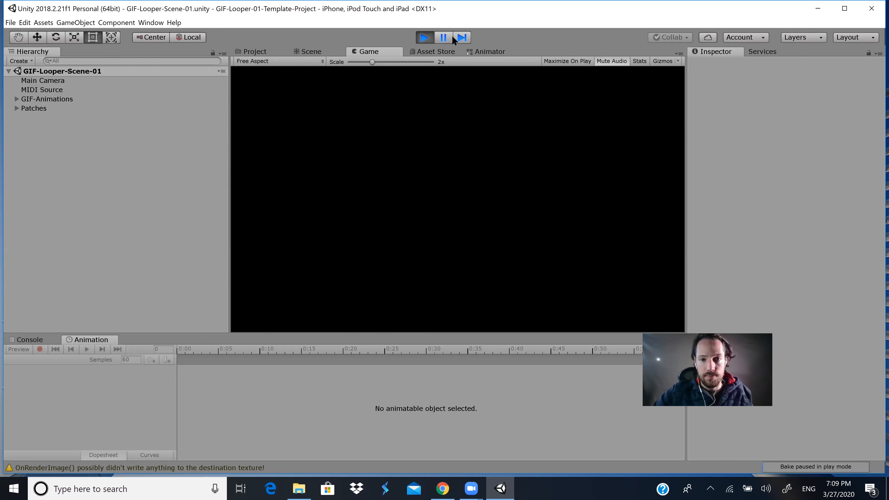
click(430, 36)
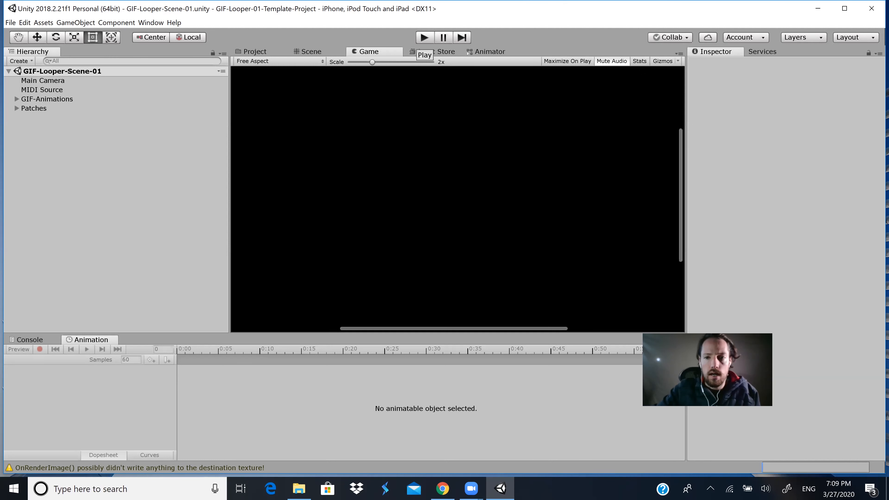
click(42, 23)
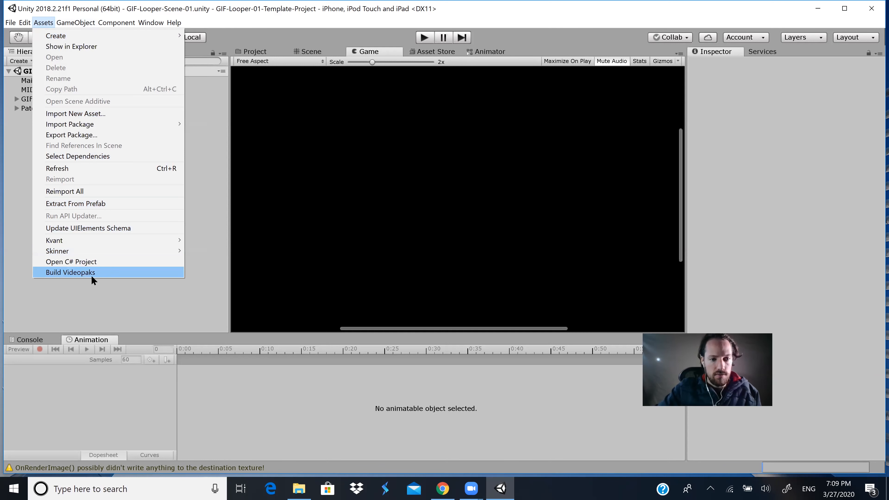
click(91, 271)
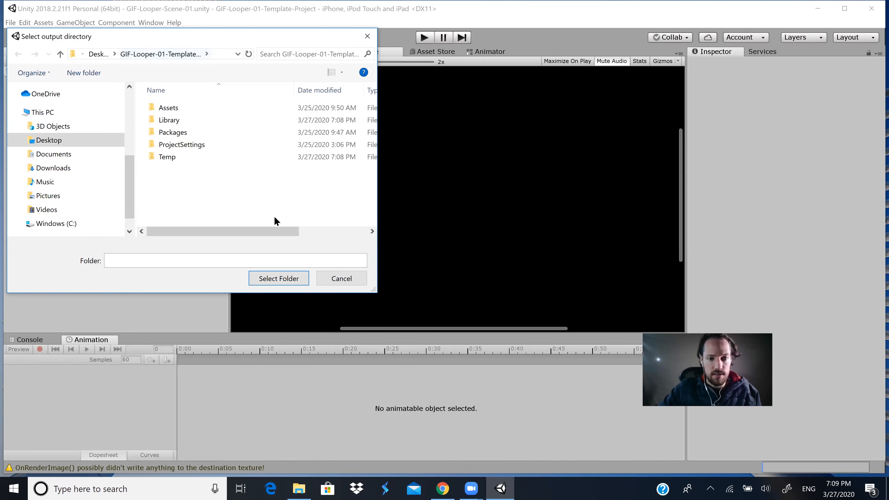
click(268, 278)
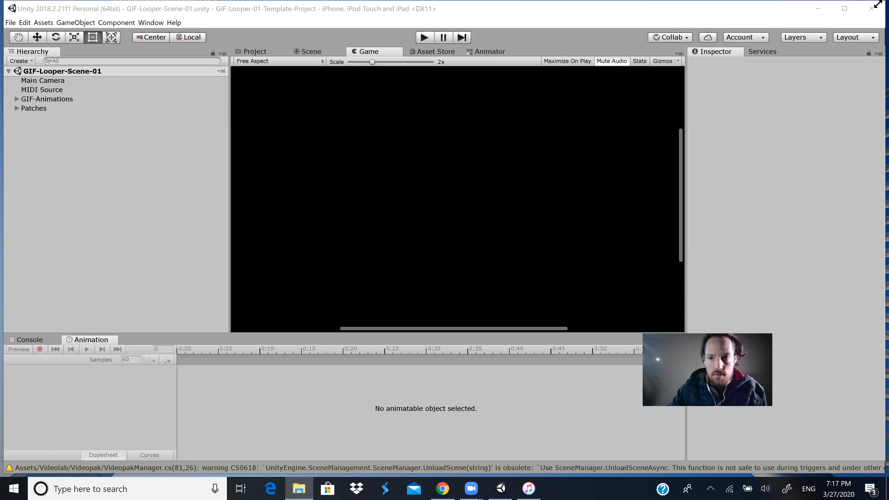
Close Unity, move the gif looper folder from the template project folder to the desktop, and close the project folder.
click(867, 8)
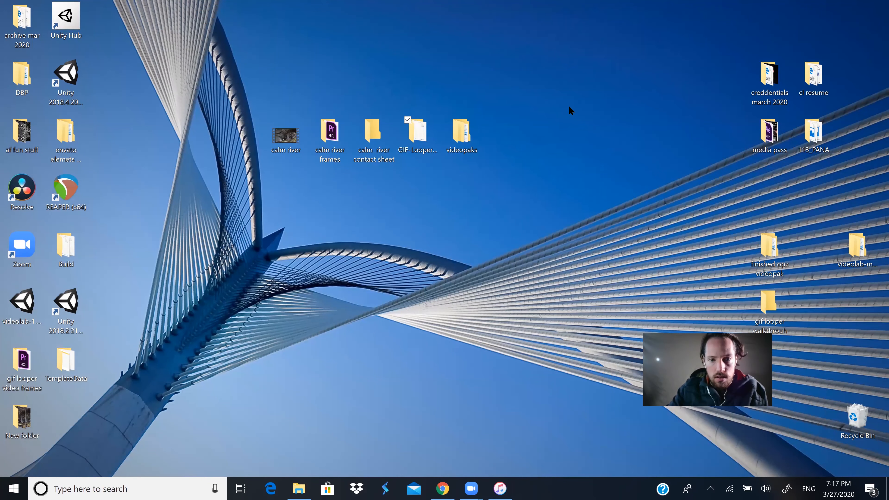
double_click(421, 139)
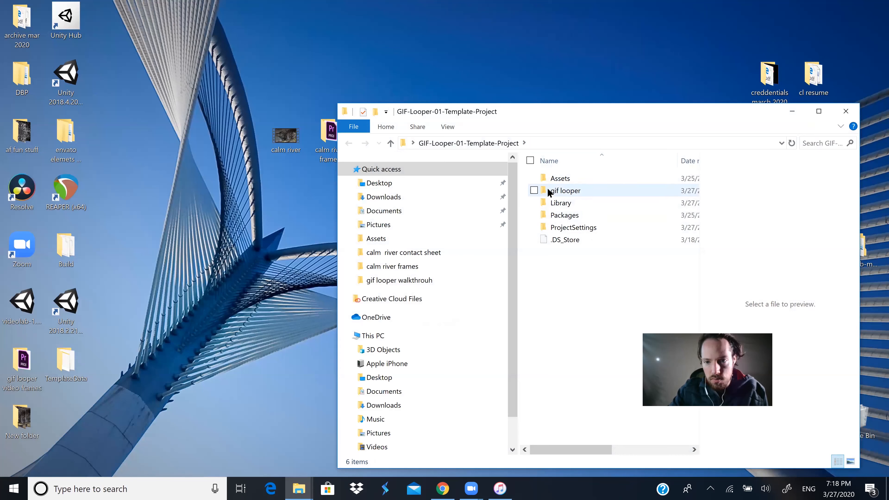
drag(555, 186, 513, 64)
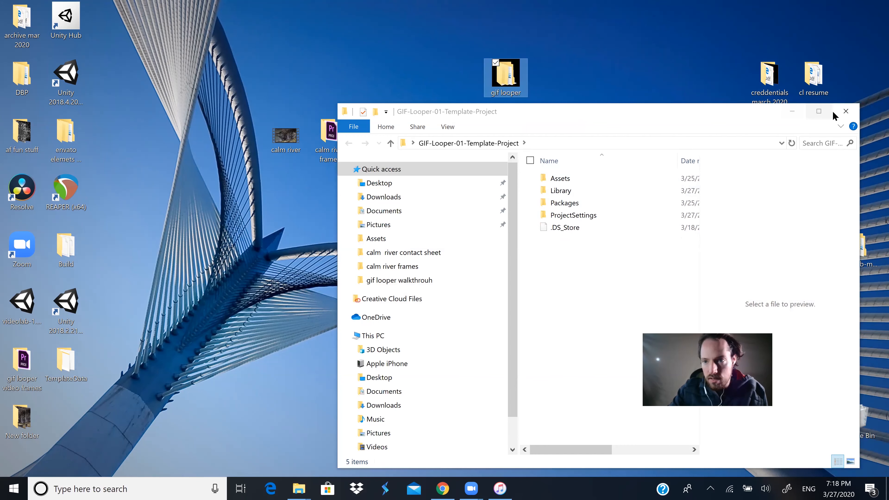
click(845, 111)
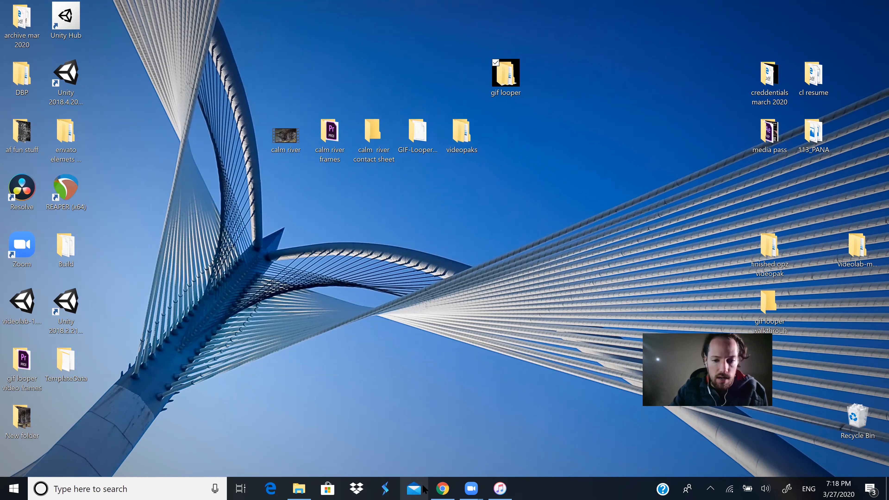
Switch to iTunes and show the OP-Z app's documents in the connected iPhone's file sharing settings.
click(504, 488)
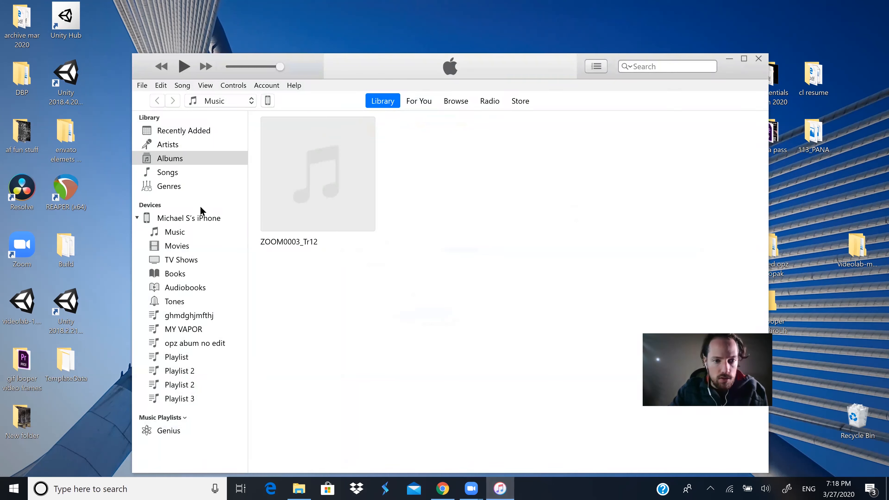
click(268, 100)
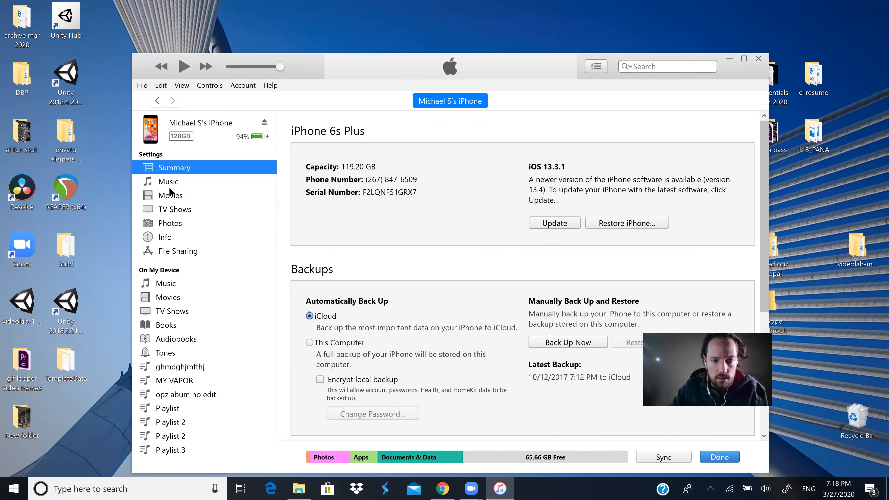
click(174, 252)
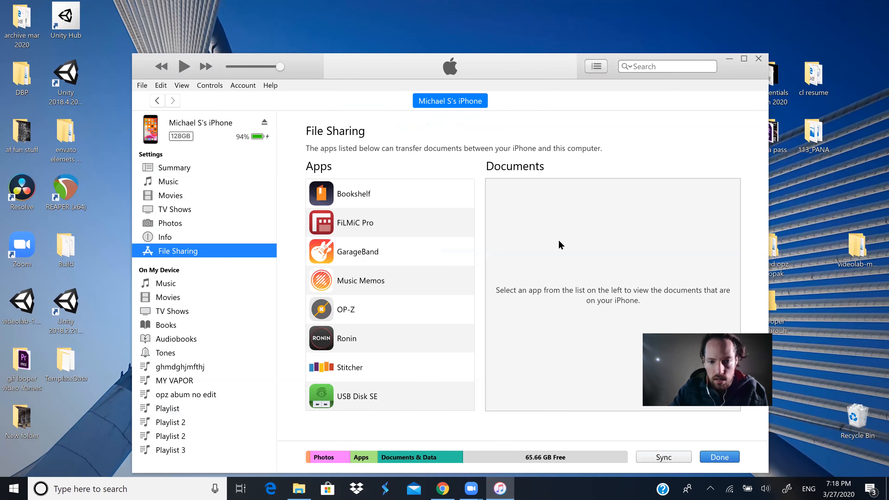
click(362, 309)
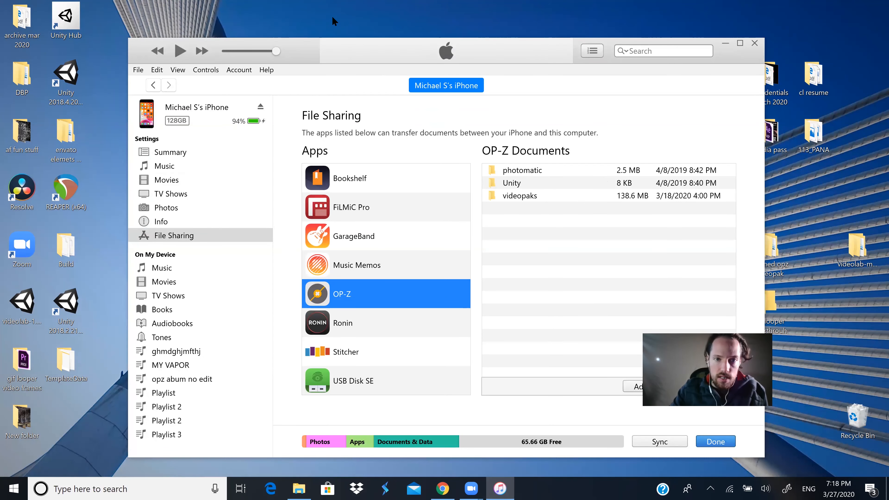
Examine the desktop's videopaks folder, and rearrange it and the iTunes window to compare it with the OP-Z documents.
drag(719, 59, 658, 267)
drag(510, 84, 473, 129)
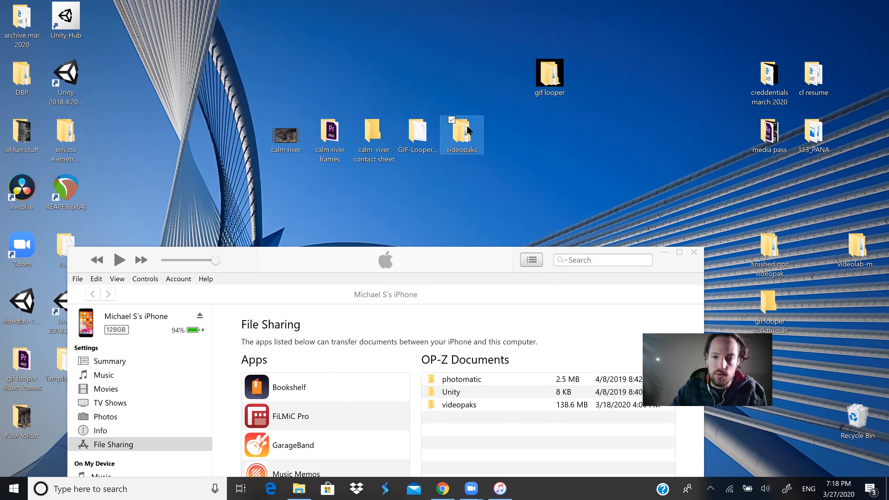
double_click(470, 130)
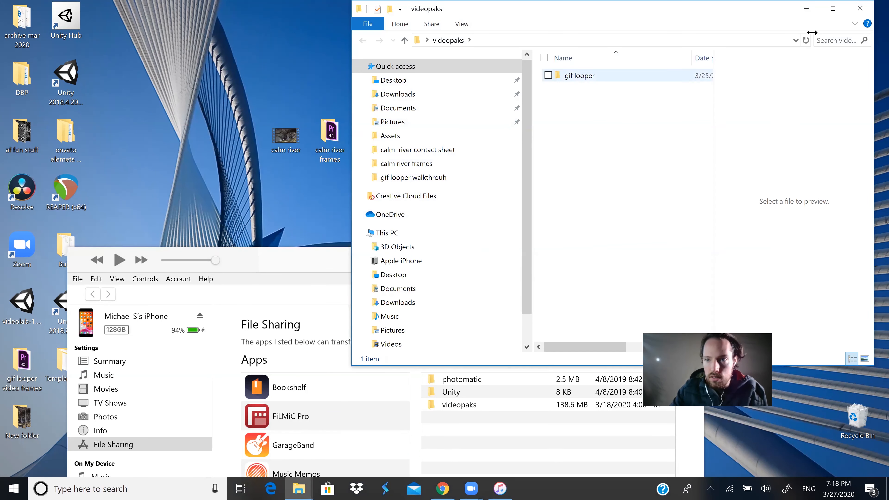
click(864, 9)
drag(461, 135, 504, 183)
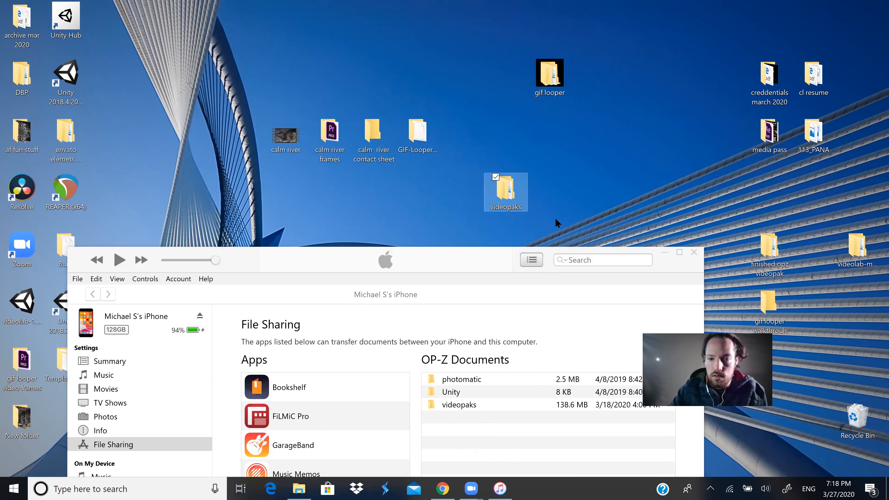
click(651, 260)
drag(658, 262, 657, 126)
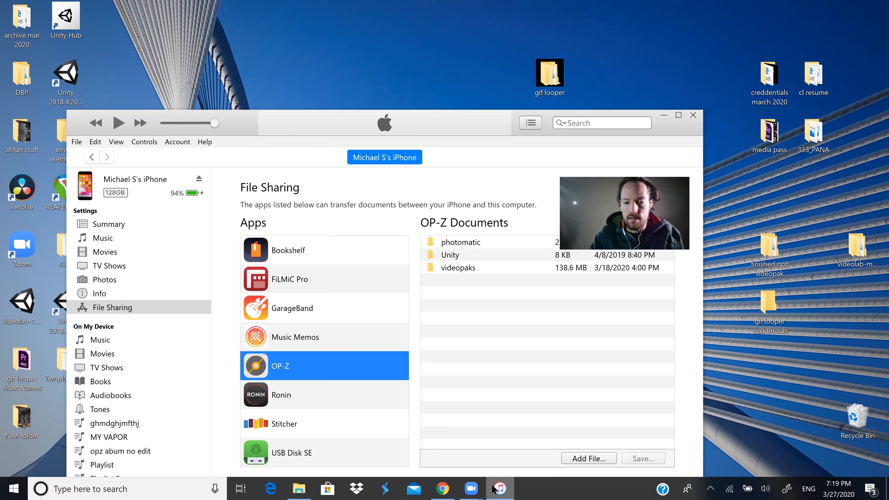
mouse_move(479, 489)
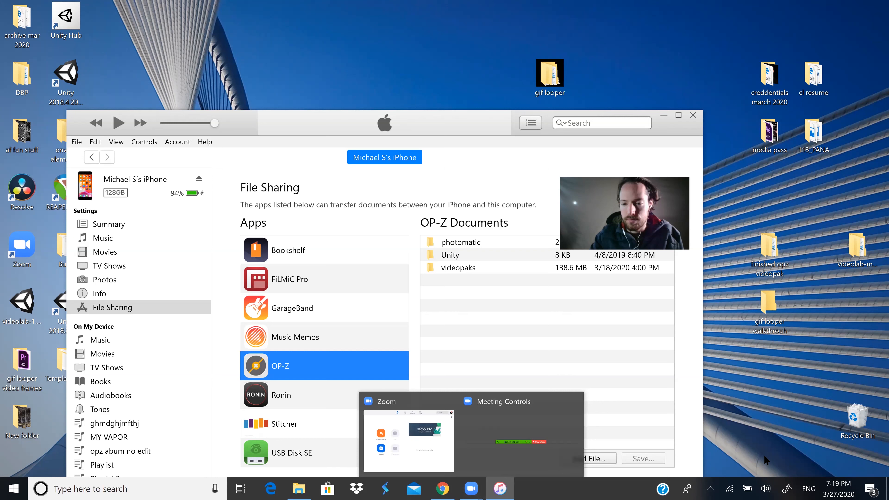